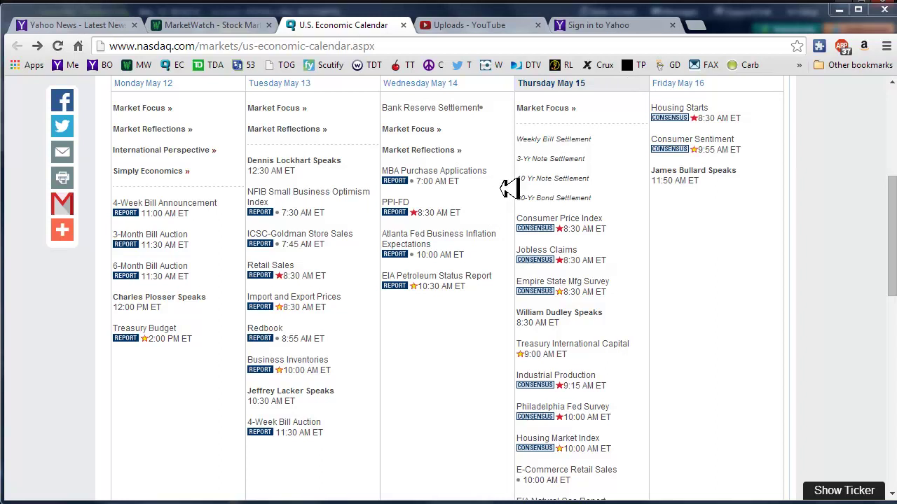
# - Read the PPI-FD release details, then return to the economic calendar week and scroll it
pyautogui.click(399, 203)
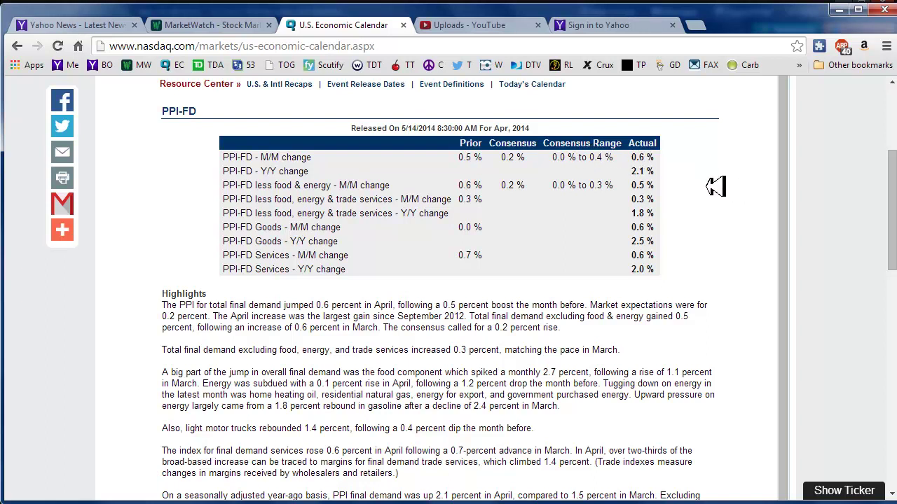
pyautogui.click(17, 46)
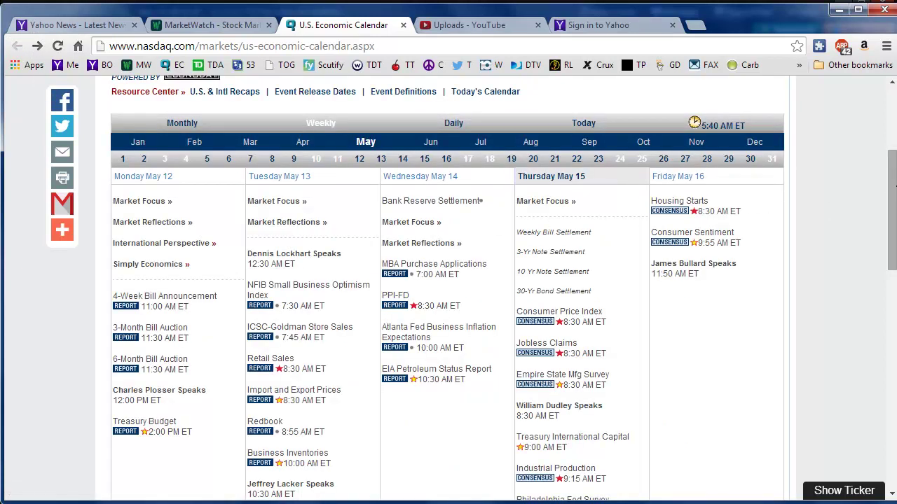
pyautogui.moveTo(893, 178); pyautogui.dragTo(894, 207)
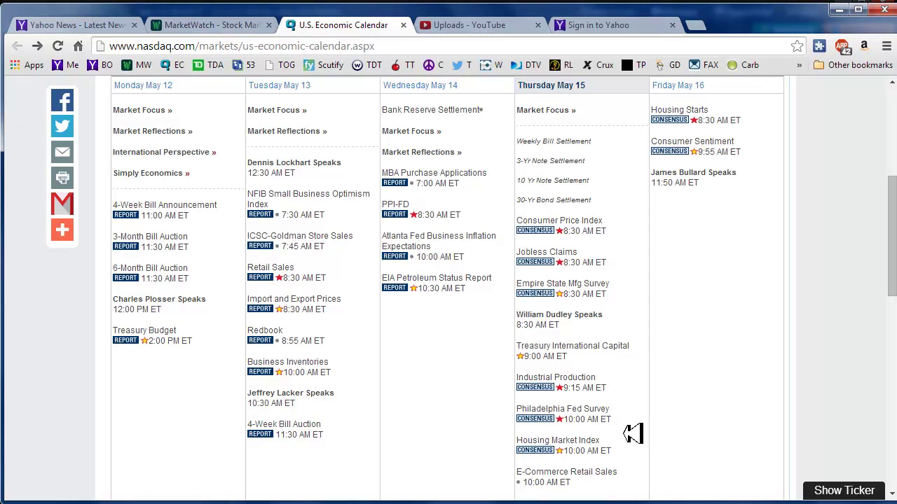
pyautogui.scroll(-3, 644, 427)
pyautogui.scroll(-1, 644, 429)
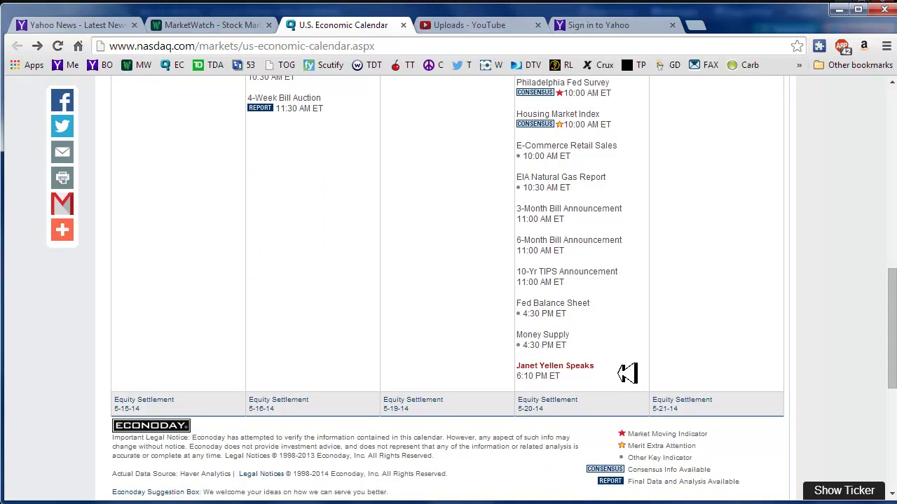
pyautogui.scroll(4, 627, 374)
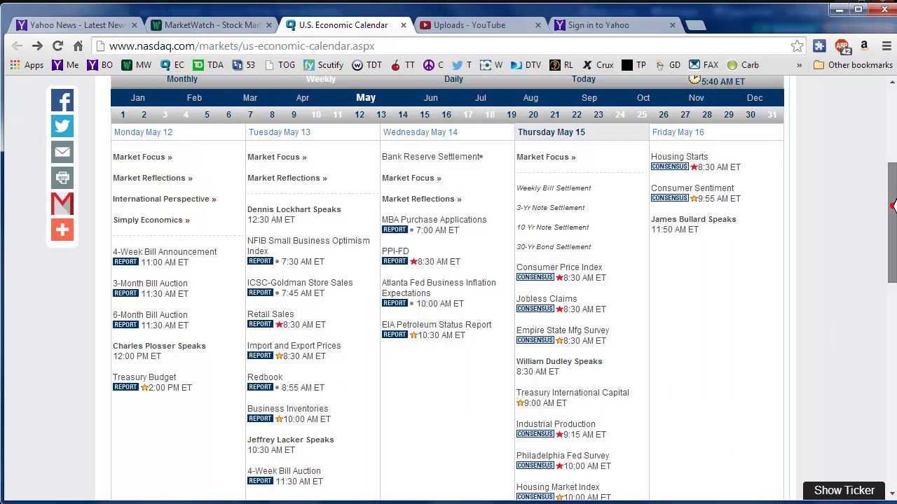
pyautogui.moveTo(893, 205); pyautogui.dragTo(893, 217)
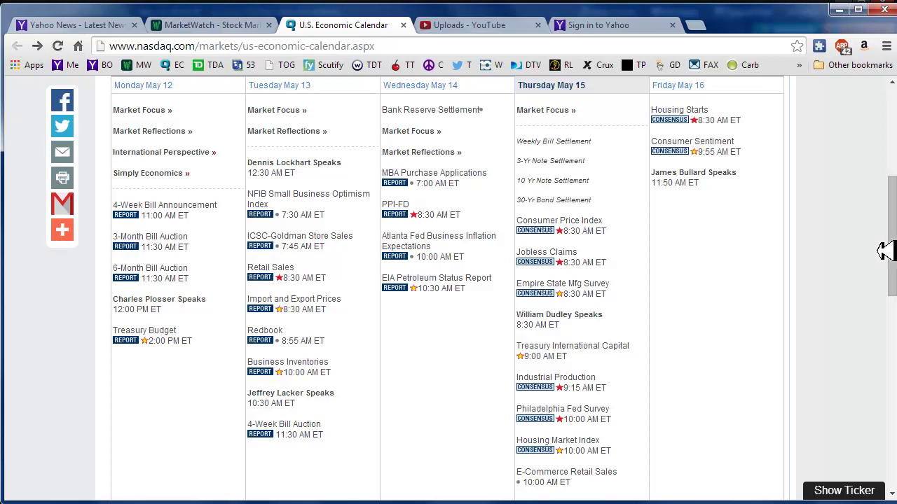
pyautogui.moveTo(889, 243)
pyautogui.mouseDown()
pyautogui.moveTo(890, 252)
pyautogui.moveTo(888, 222)
pyautogui.moveTo(889, 234)
pyautogui.mouseUp()
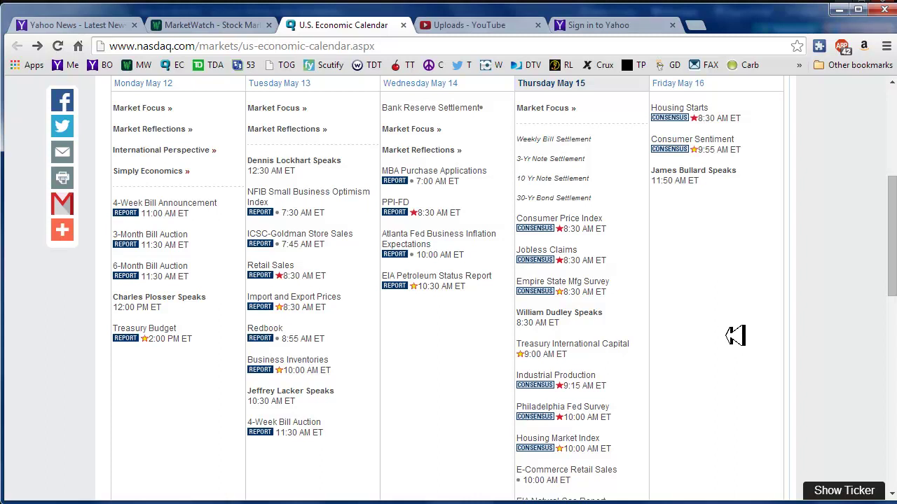
# - Check the ASIA and EUROPE indices in MarketWatch's Markets widget, then close Chrome
pyautogui.click(183, 26)
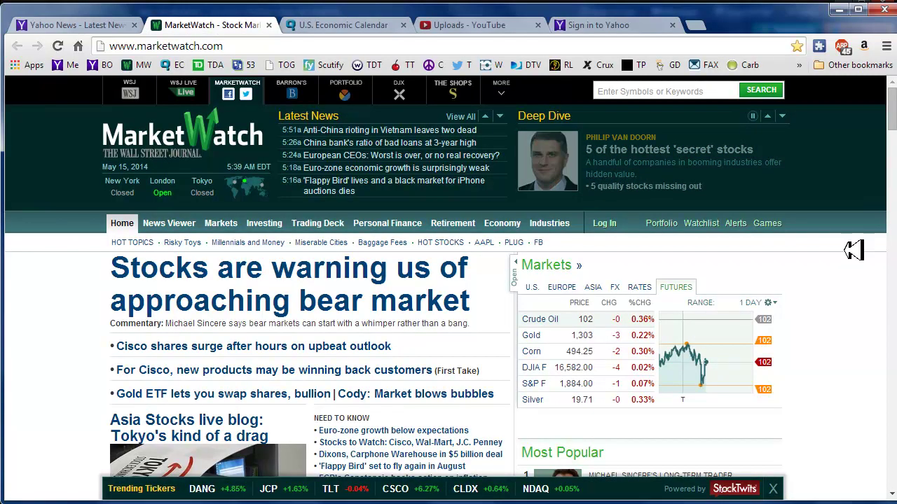
pyautogui.click(594, 288)
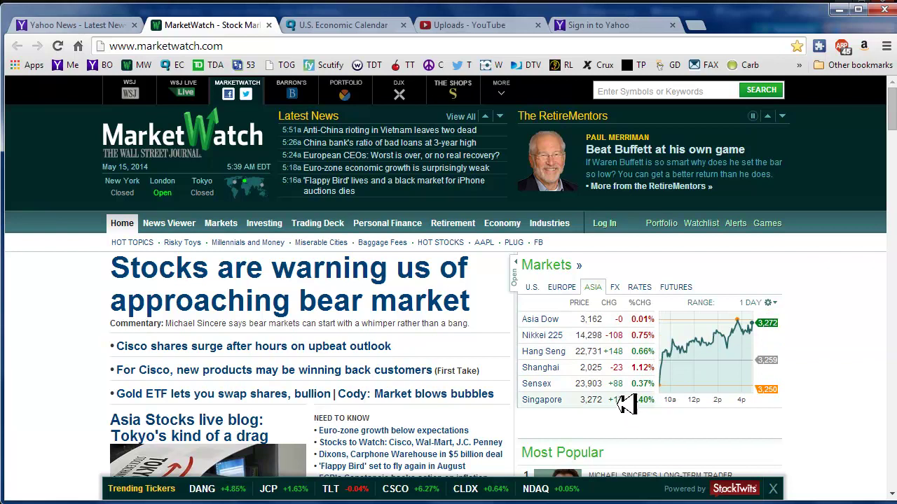
pyautogui.click(561, 287)
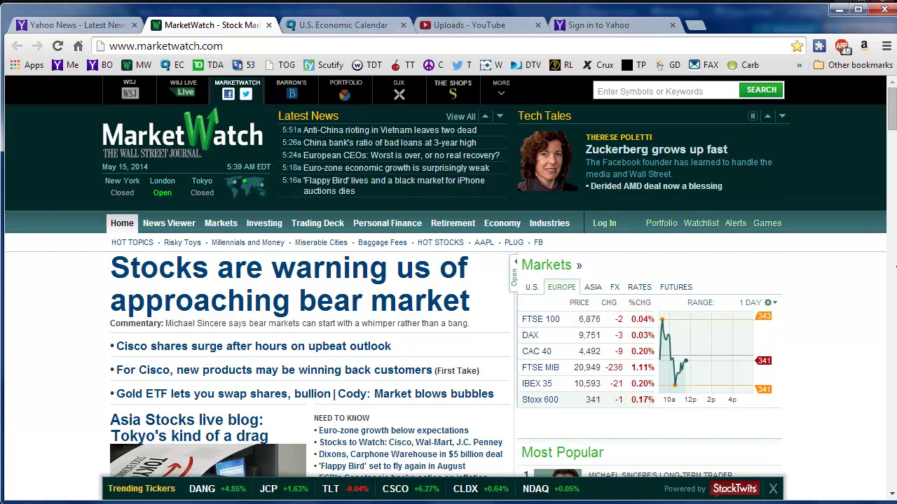
pyautogui.click(886, 9)
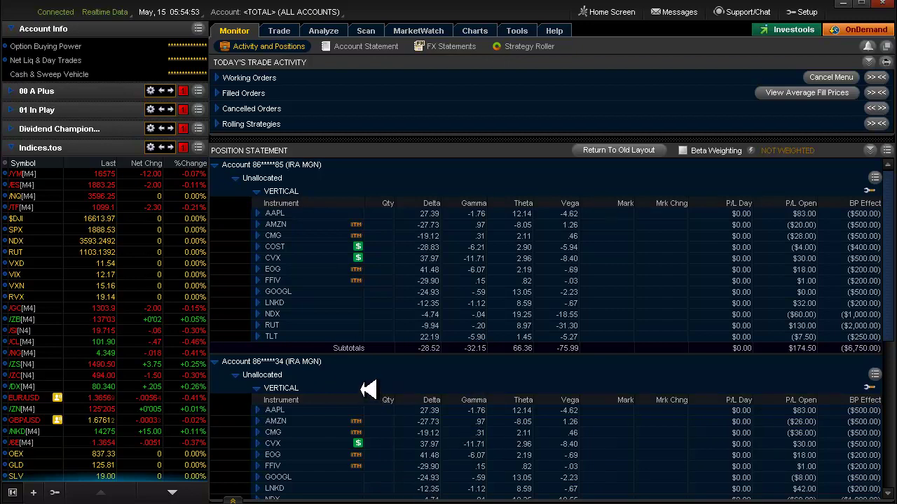
# - Scroll through the vertical-spread position statement, then swap the Indices.tos watchlist for 00 A Plus
pyautogui.moveTo(887, 210)
pyautogui.mouseDown()
pyautogui.moveTo(891, 232)
pyautogui.moveTo(893, 208)
pyautogui.mouseUp()
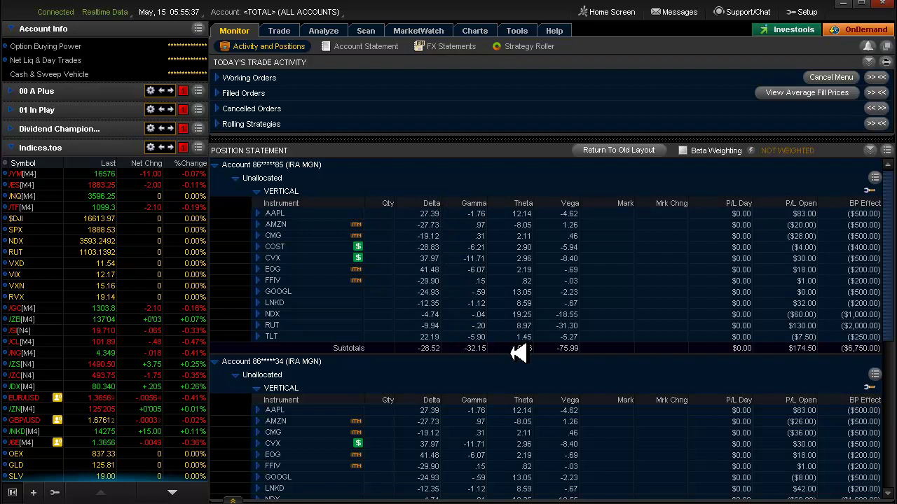
pyautogui.scroll(-1, 519, 354)
pyautogui.scroll(-2, 518, 353)
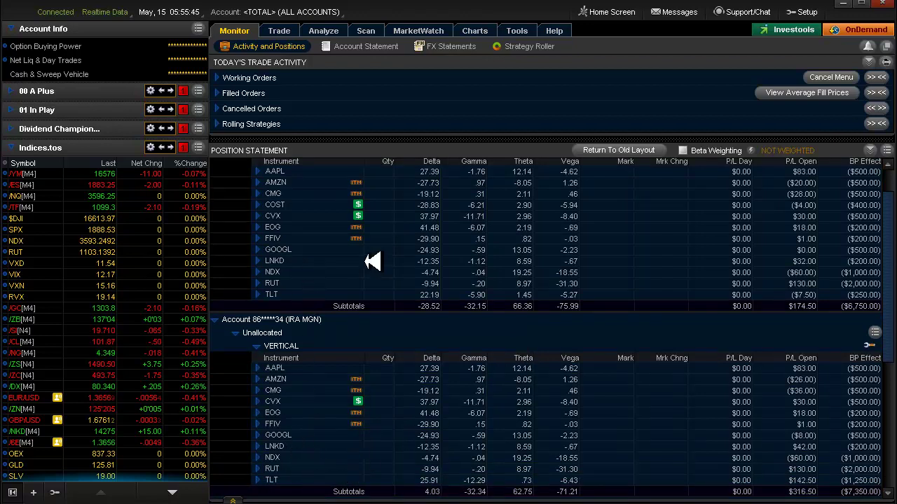
pyautogui.scroll(2, 371, 261)
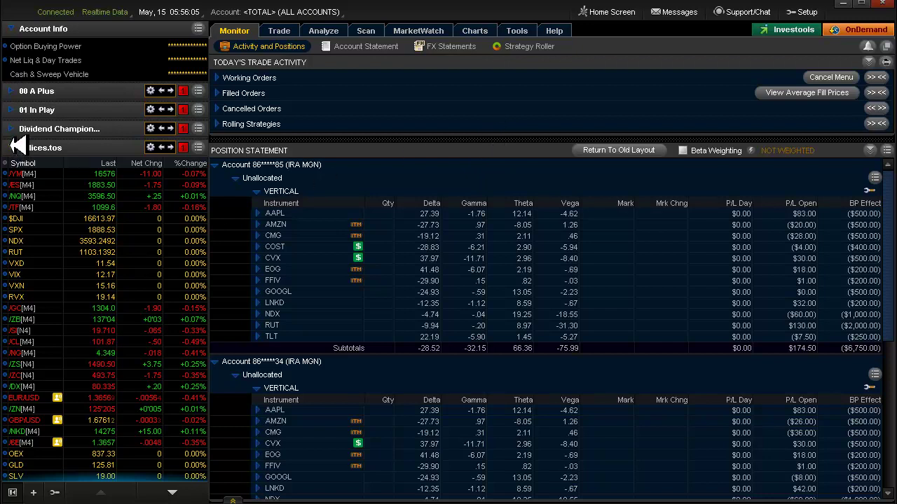
pyautogui.click(13, 147)
pyautogui.click(12, 91)
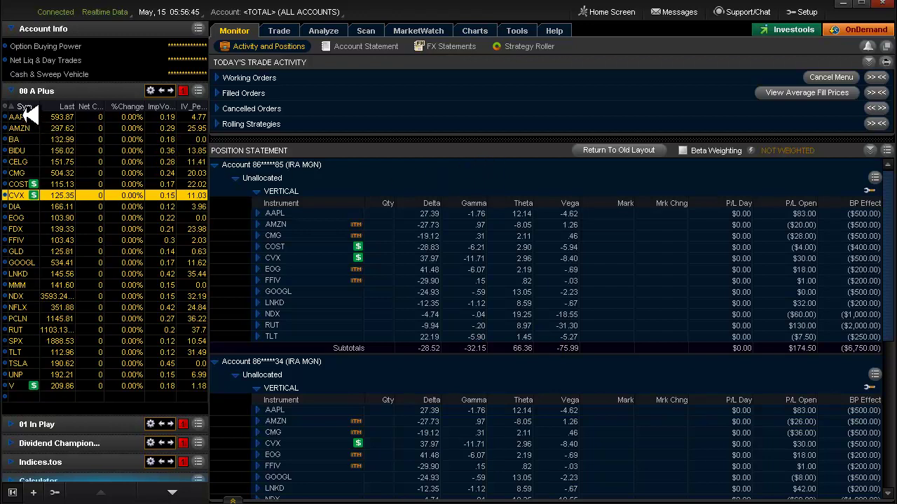
# - Select AAPL, uncheck and delete its simulated VERTICAL trade, and show the AAPL risk profile
pyautogui.click(25, 116)
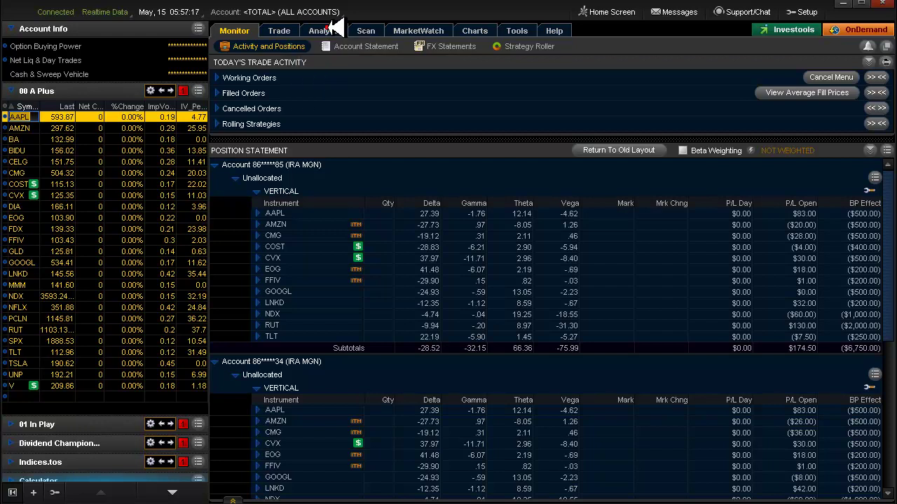
pyautogui.click(325, 32)
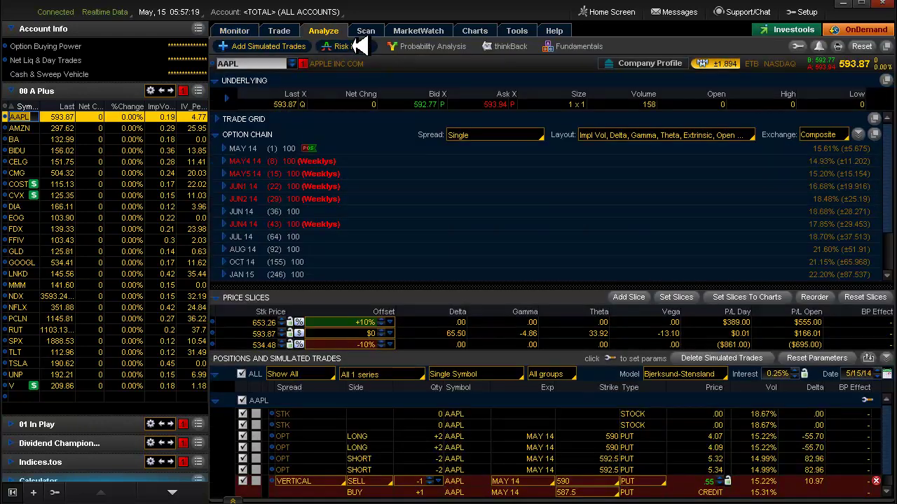
pyautogui.click(242, 481)
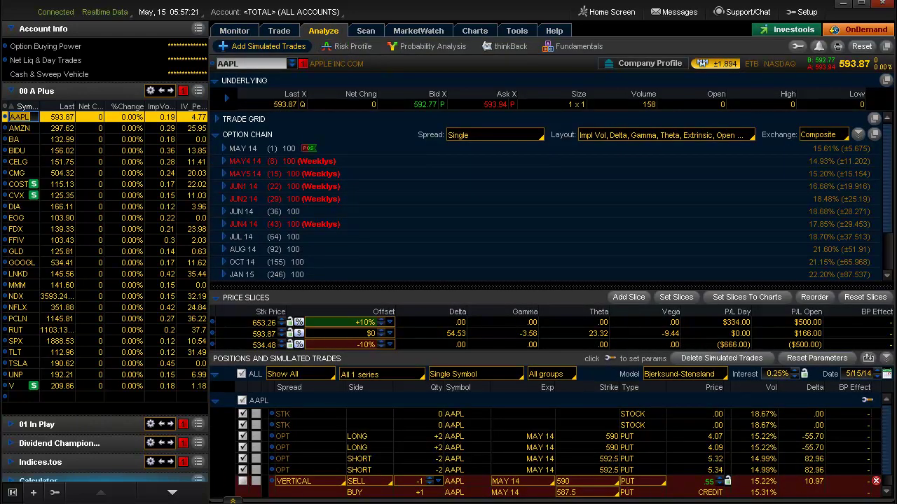
pyautogui.click(876, 481)
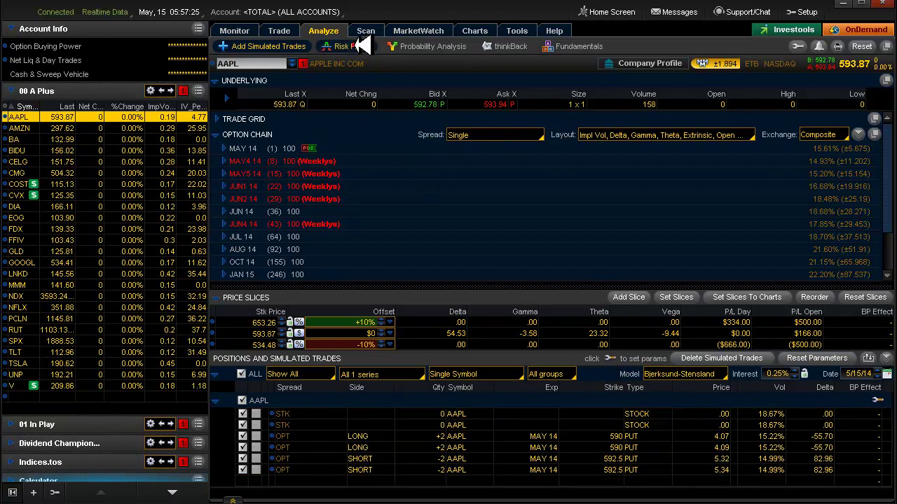
pyautogui.click(354, 51)
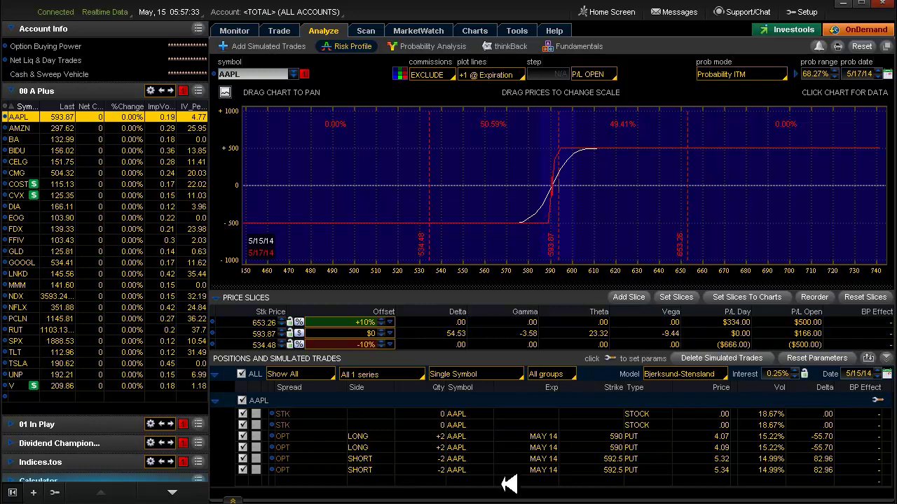
pyautogui.hotkey('alt', 'Tab')
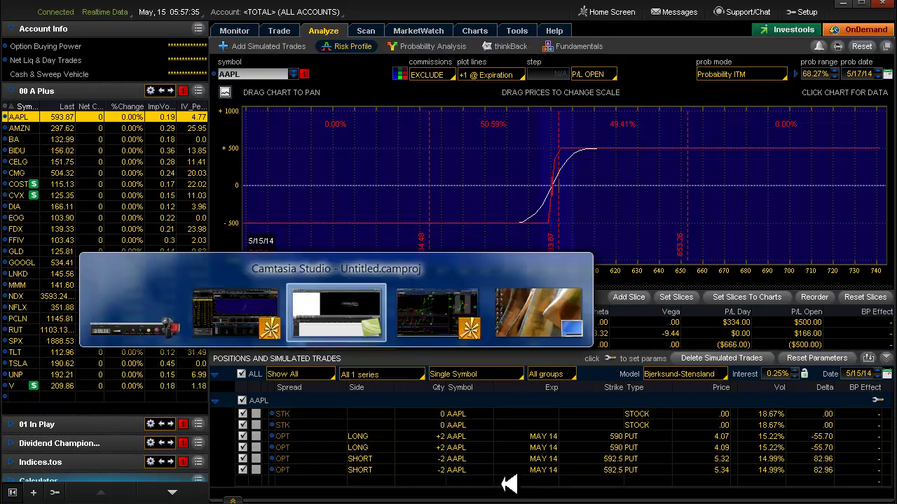
pyautogui.hotkey('alt', 'Tab')
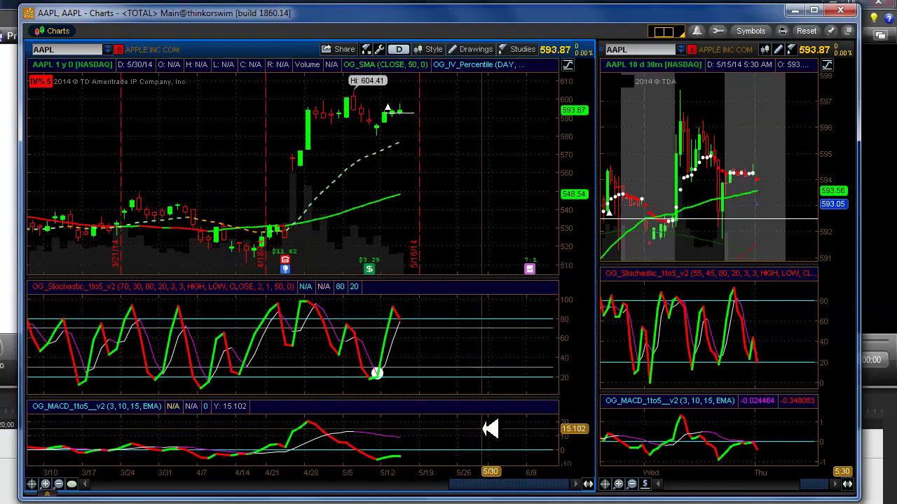
pyautogui.hotkey('alt', 'Tab')
pyautogui.hotkey('alt', 'Tab')
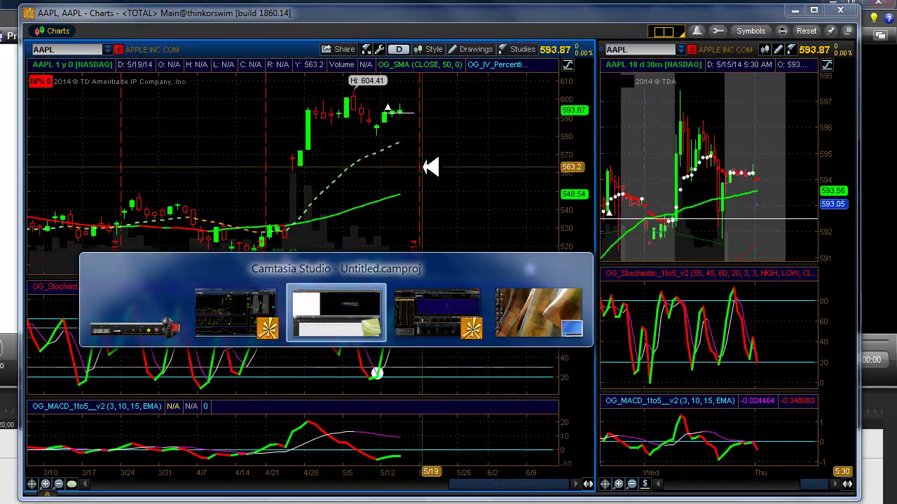
pyautogui.hotkey('alt', 'Tab')
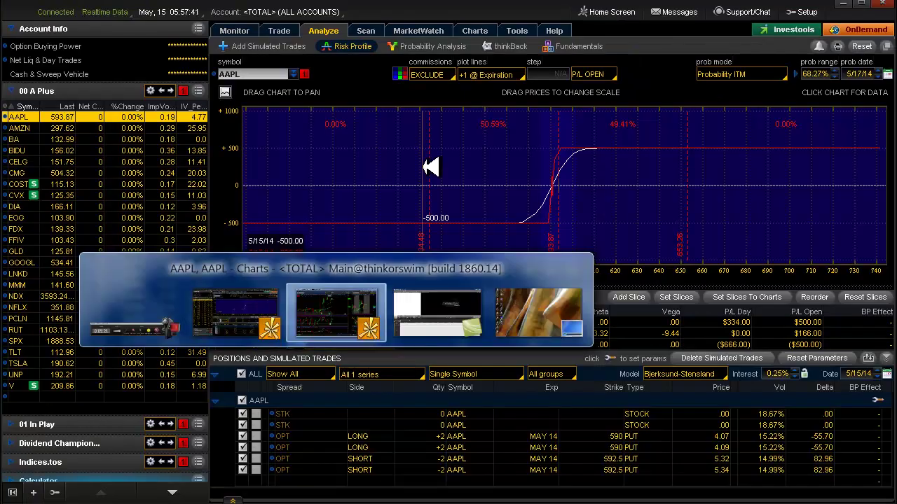
pyautogui.hotkey('alt', 'Tab')
pyautogui.hotkey('alt', 'Tab')
pyautogui.hotkey('alt', 'Tab')
pyautogui.hotkey('alt', 'Tab')
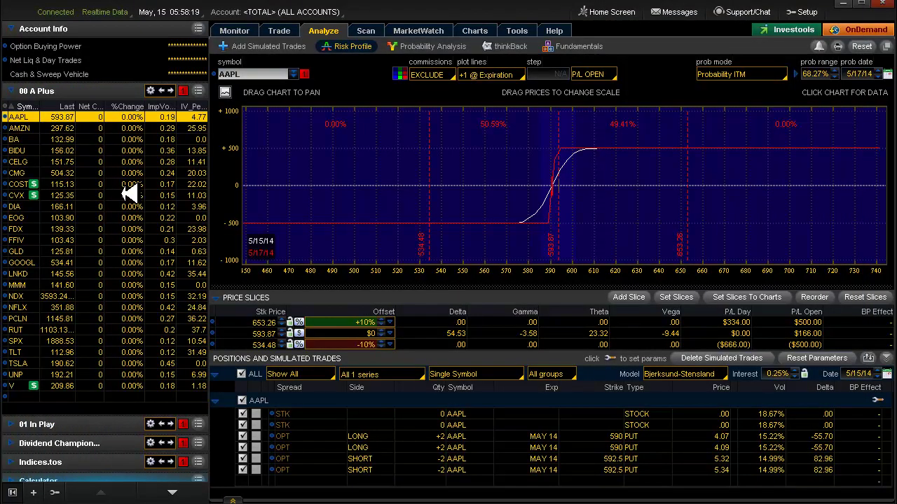
# - Load AMZN, delete its simulated vertical, view the AMZN charts, then return to the risk profile
pyautogui.click(24, 128)
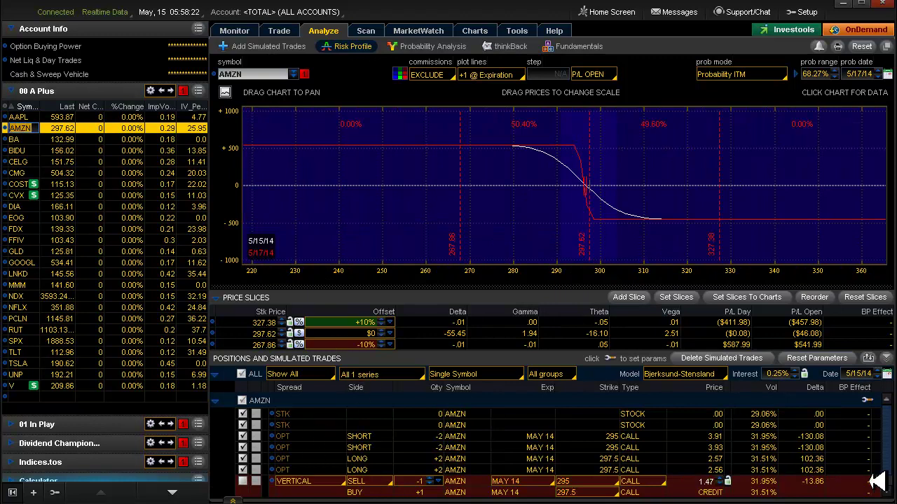
pyautogui.click(876, 481)
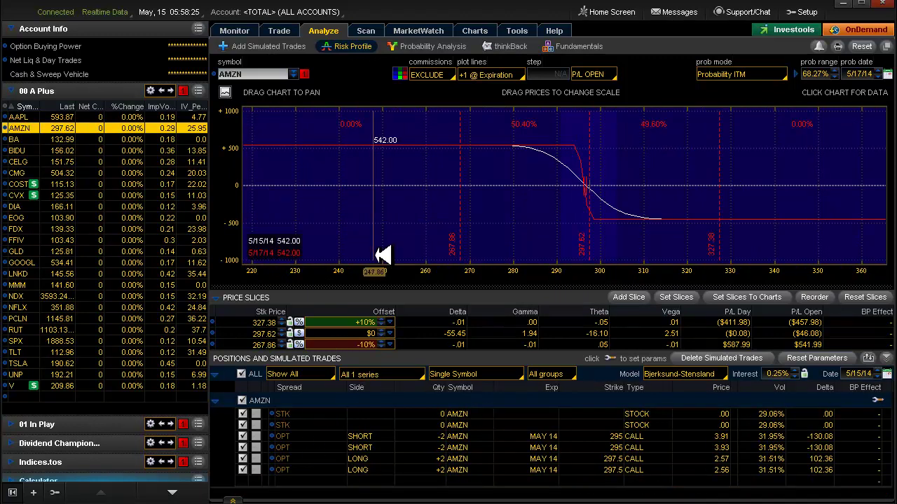
pyautogui.hotkey('alt', 'Tab')
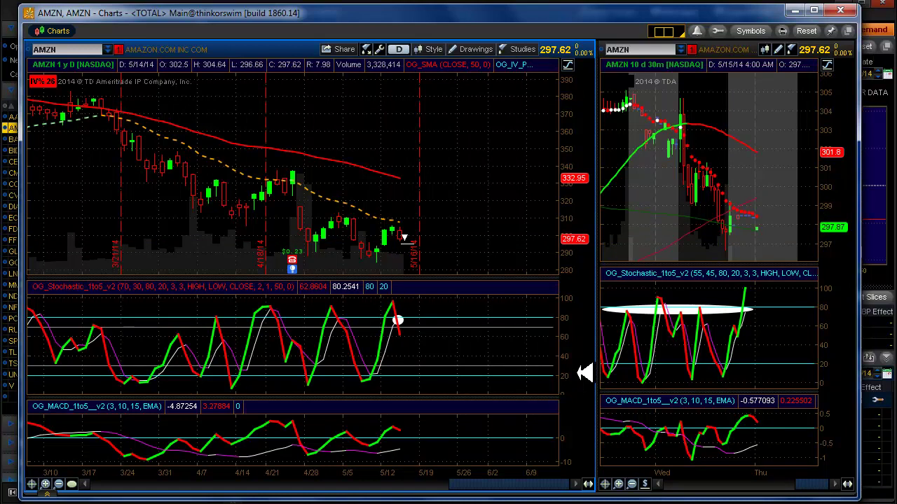
pyautogui.hotkey('alt', 'Tab')
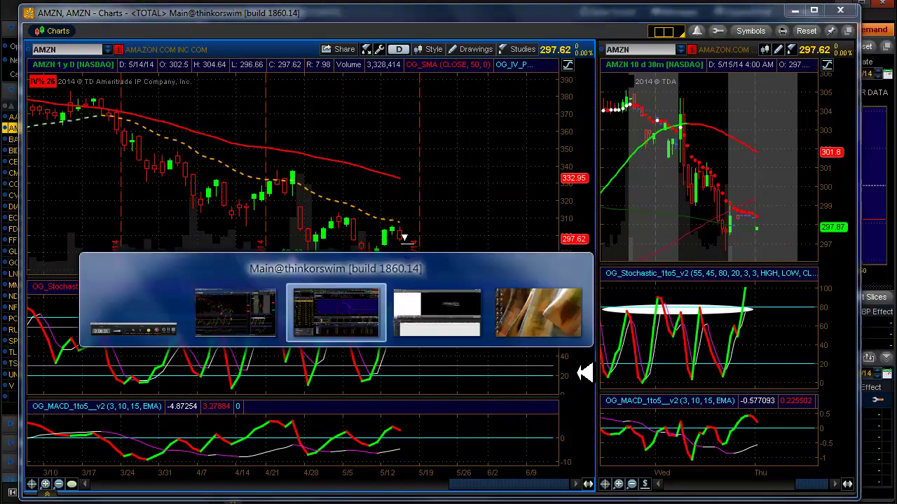
# - Load BA, look over its charts window, and switch back to the BA risk profile
pyautogui.click(16, 139)
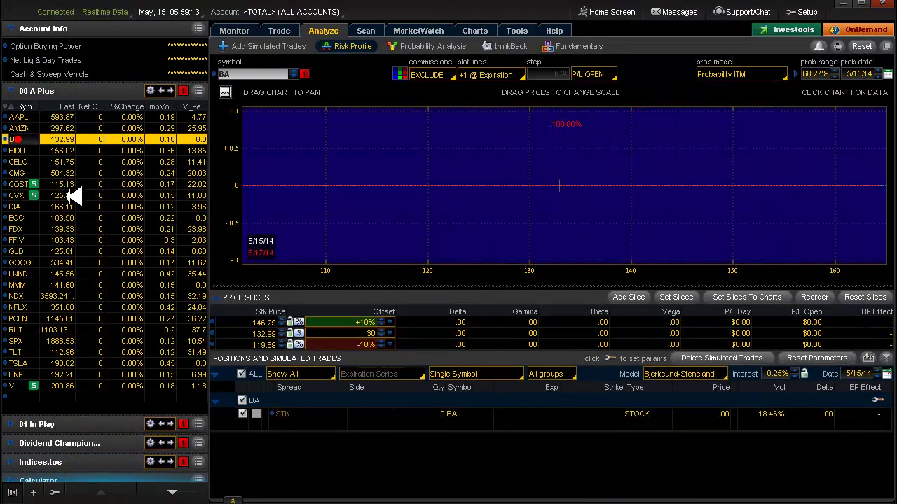
pyautogui.hotkey('alt', 'Tab')
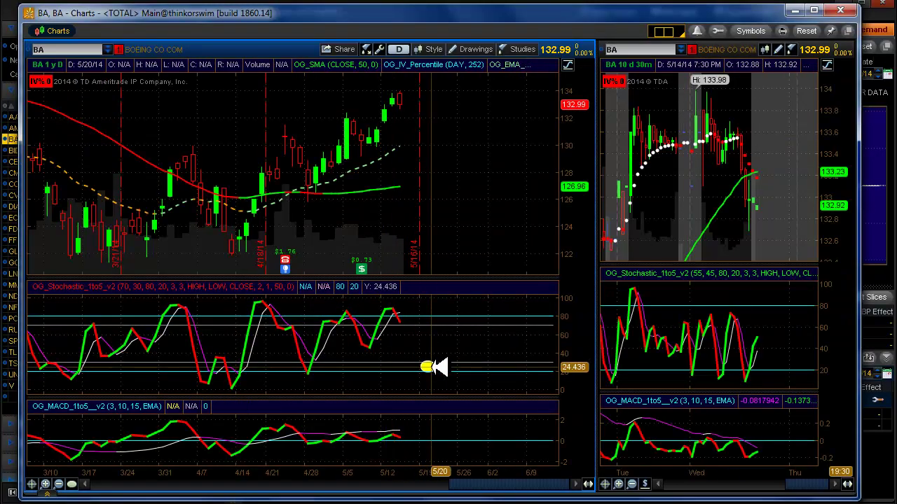
pyautogui.moveTo(437, 367)
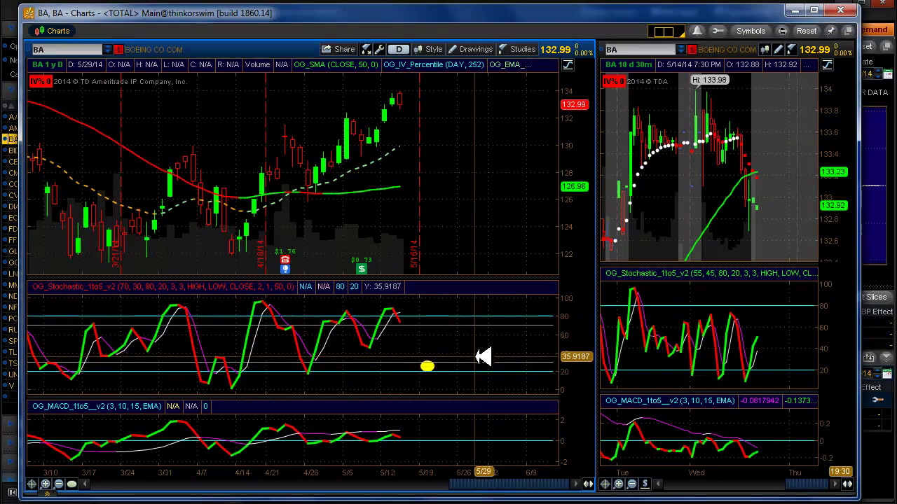
pyautogui.hotkey('alt', 'Tab')
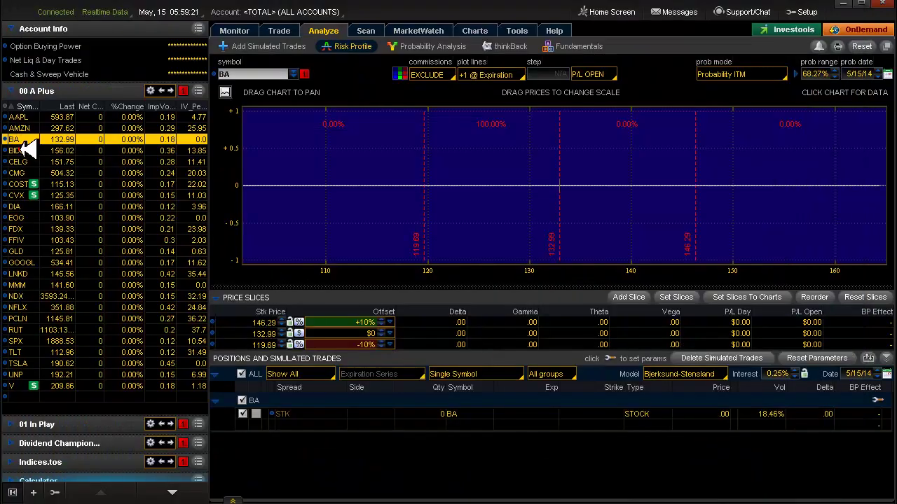
# - Load BIDU into the risk profile and switch to the BIDU Charts window
pyautogui.click(21, 150)
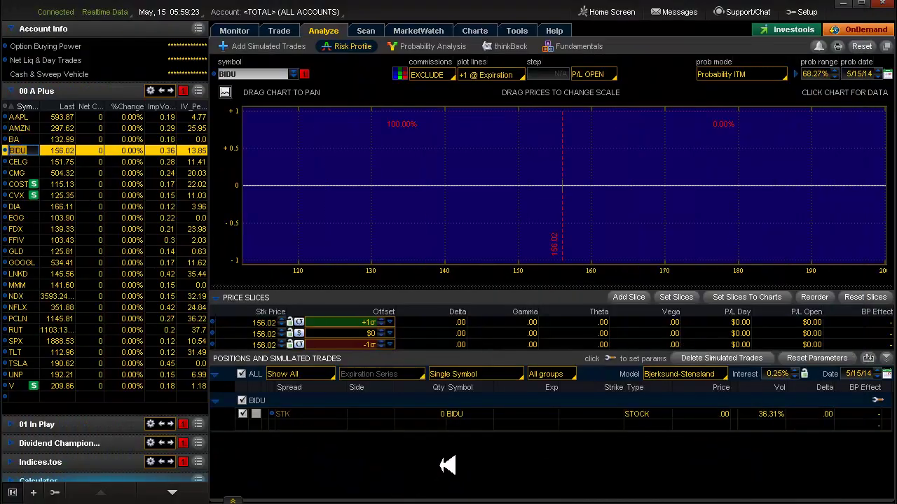
pyautogui.hotkey('alt', 'Tab')
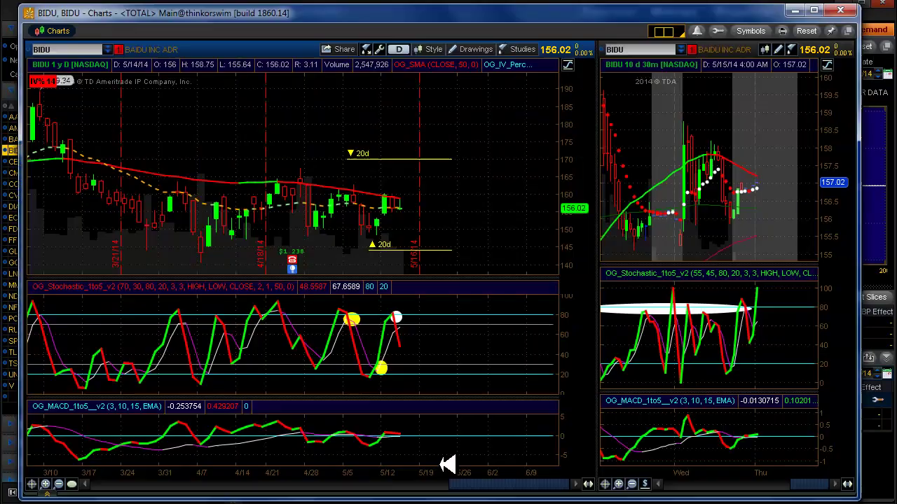
# - Delete all drawings from the BIDU chart via the oval's right-click menu, confirming with Yes
pyautogui.rightClick(398, 317)
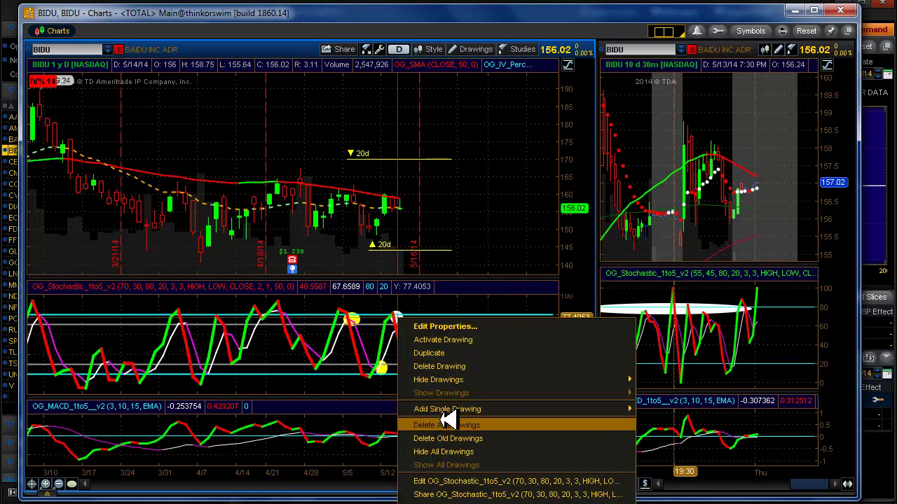
pyautogui.click(466, 425)
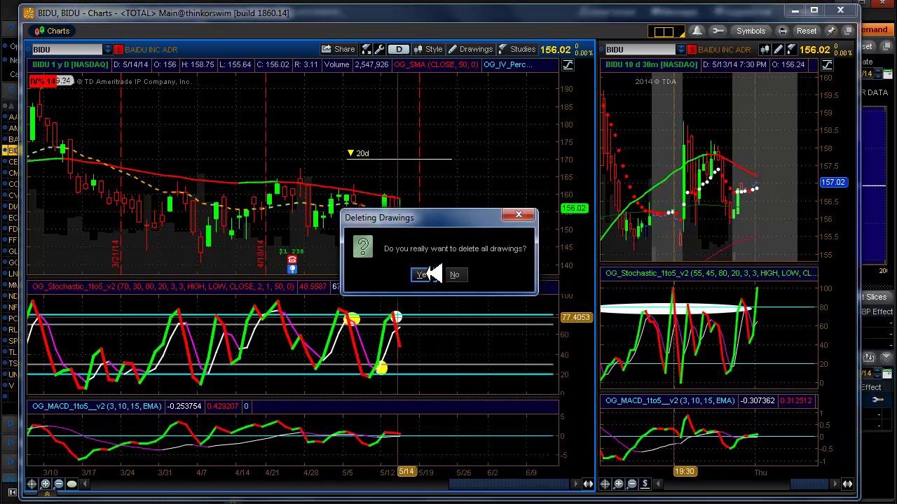
pyautogui.click(425, 274)
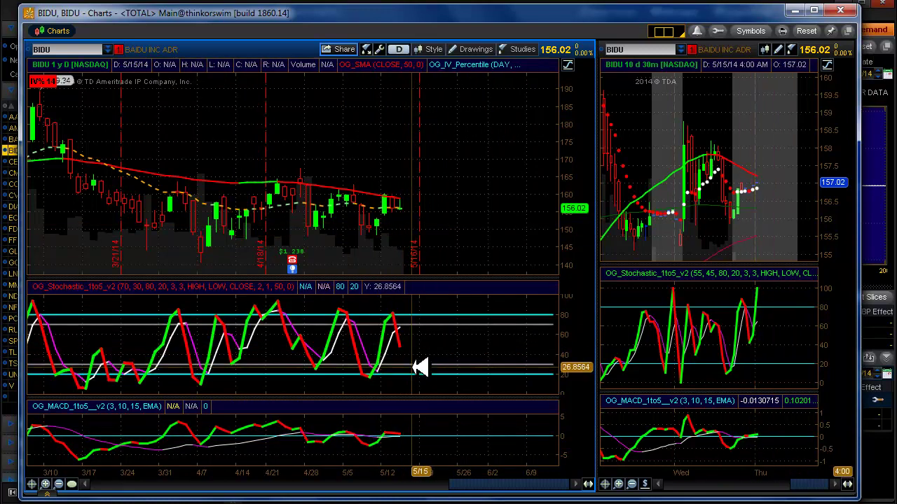
# - Draw a yellow oval on BIDU's latest daily stochastic reading, then switch back to the main window
pyautogui.moveTo(411, 365); pyautogui.dragTo(419, 372)
pyautogui.rightClick(418, 372)
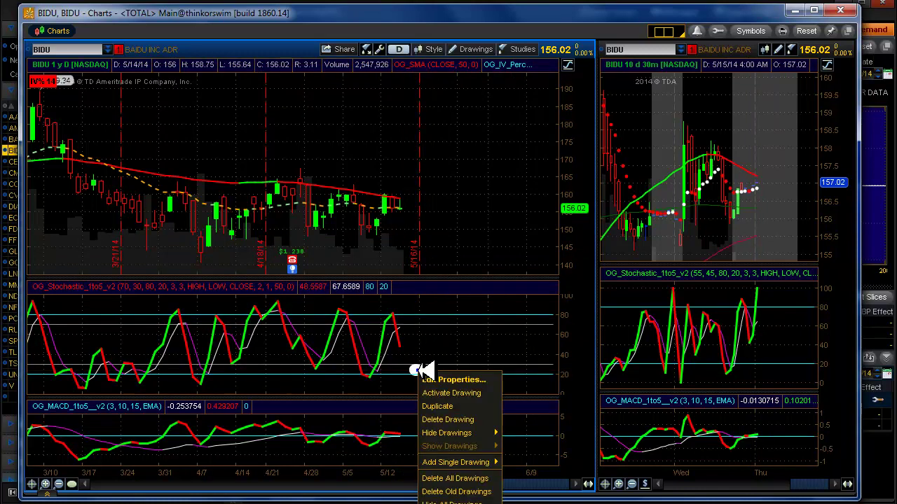
pyautogui.click(445, 380)
pyautogui.click(452, 315)
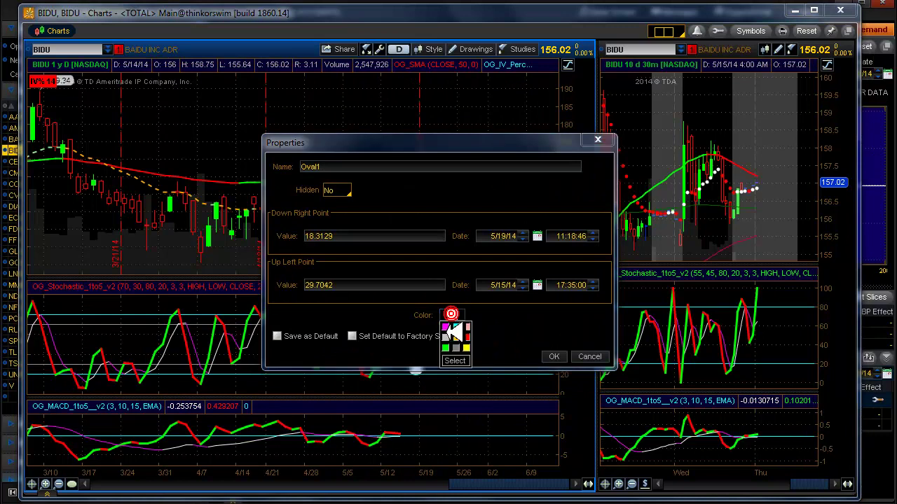
pyautogui.click(468, 344)
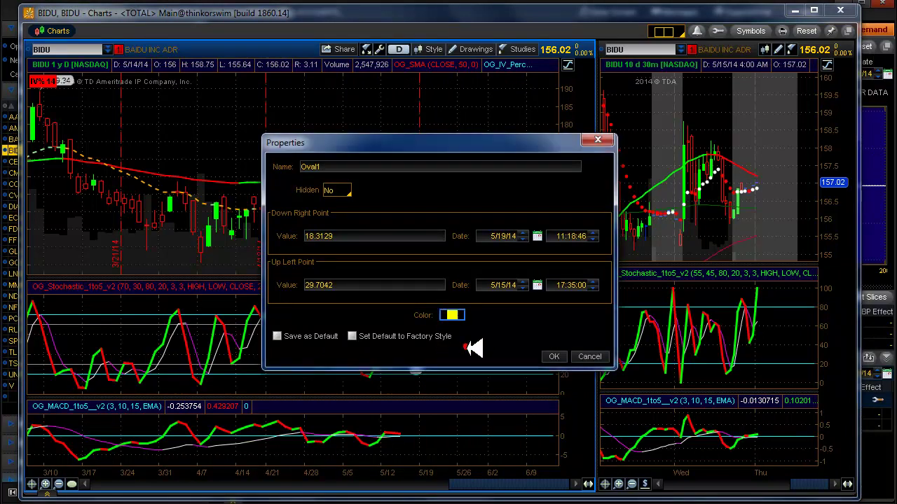
pyautogui.click(550, 357)
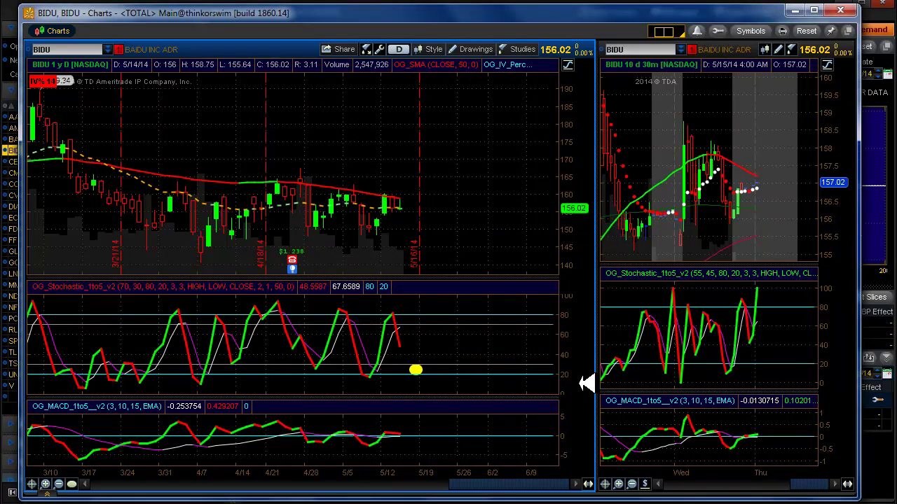
pyautogui.hotkey('alt', 'Tab')
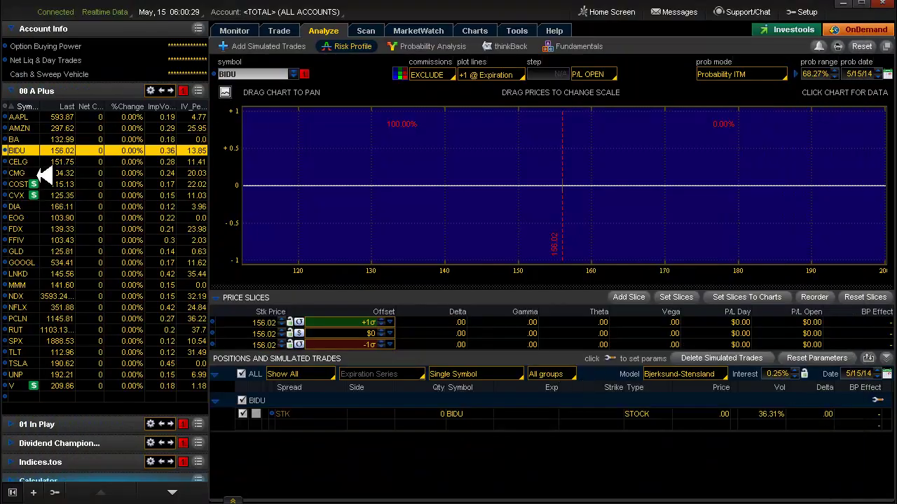
# - Load CELG at 151.75 into the risk profile and inspect its stochastic in the Charts window
pyautogui.click(32, 162)
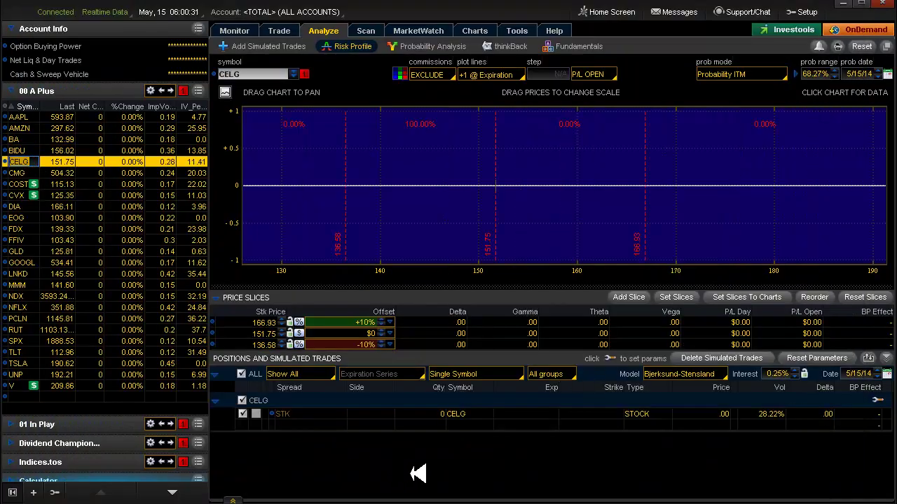
pyautogui.hotkey('alt', 'Tab')
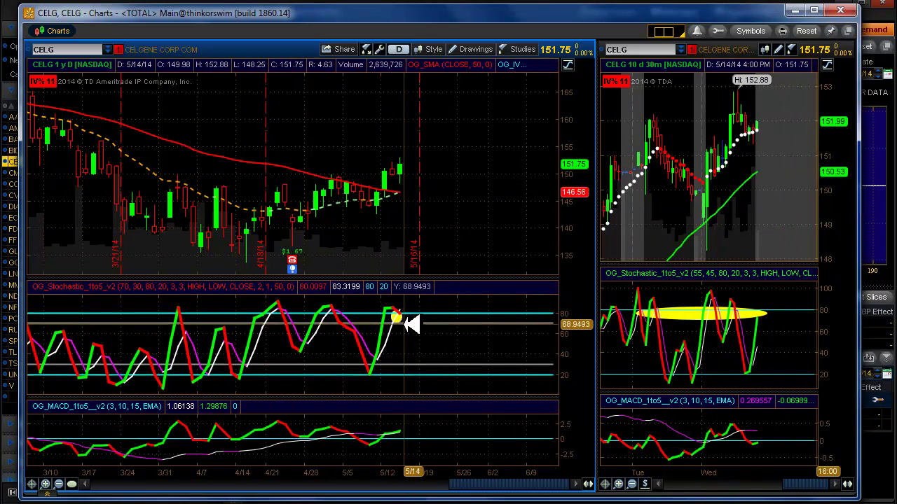
pyautogui.moveTo(403, 319)
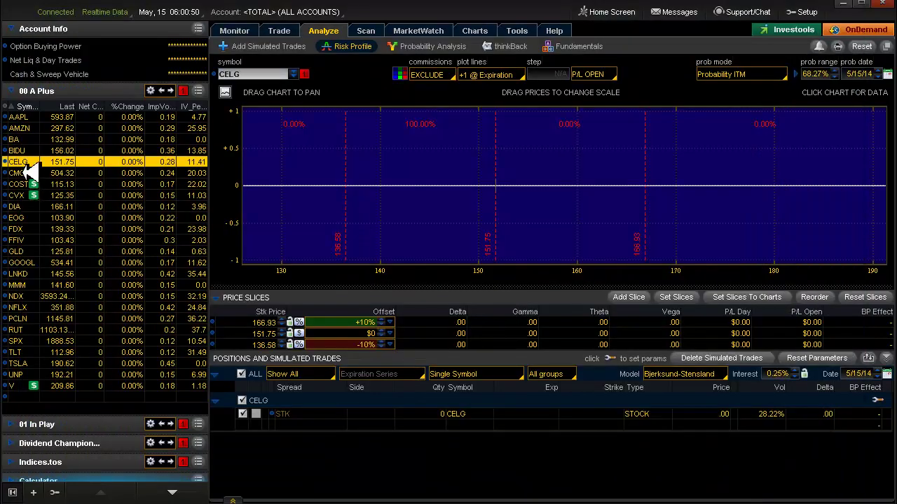
# - Load CMG, delete its simulated vertical spread, and compare the CMG charts with its risk profile
pyautogui.click(23, 172)
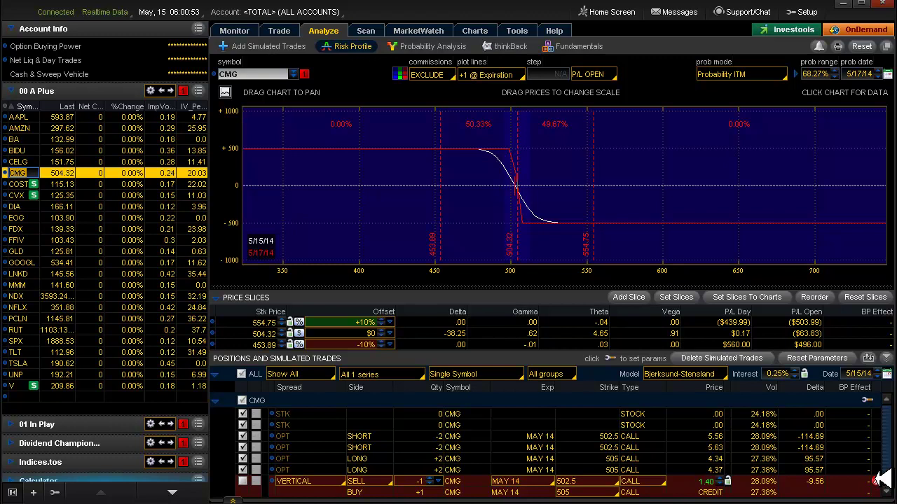
pyautogui.click(876, 481)
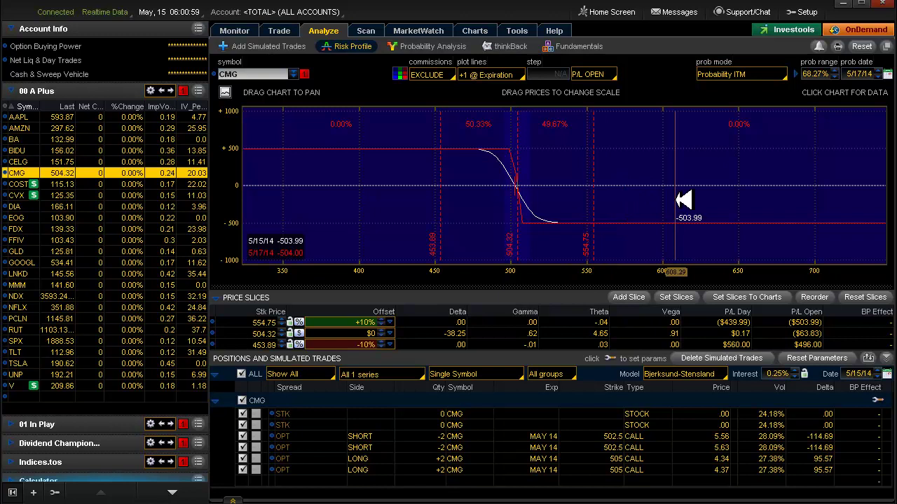
pyautogui.hotkey('alt', 'Tab')
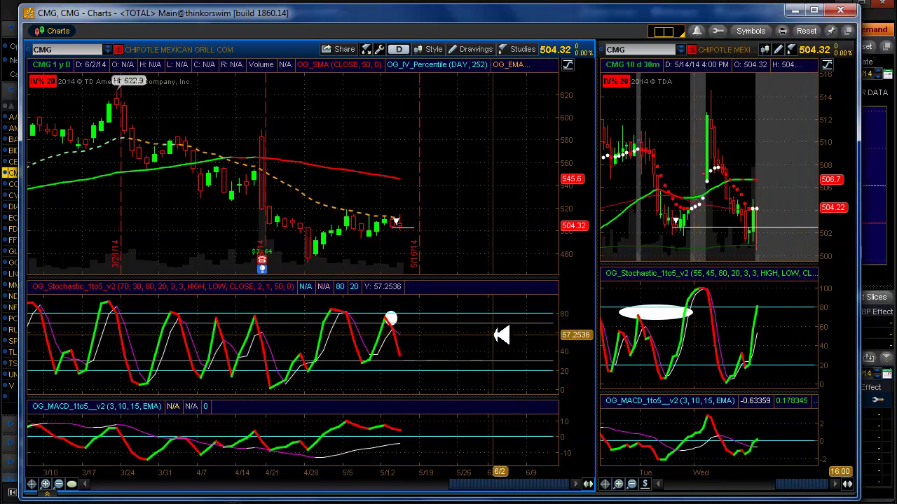
pyautogui.hotkey('alt', 'Tab')
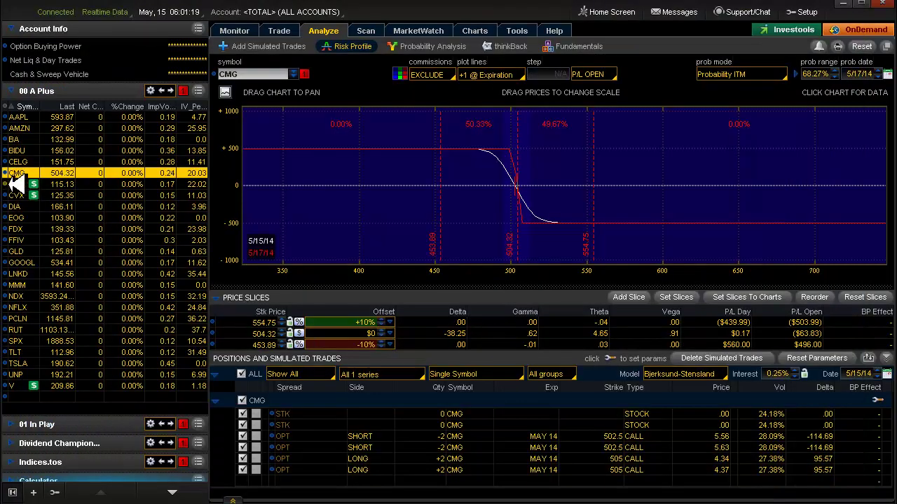
pyautogui.hotkey('alt', 'Tab')
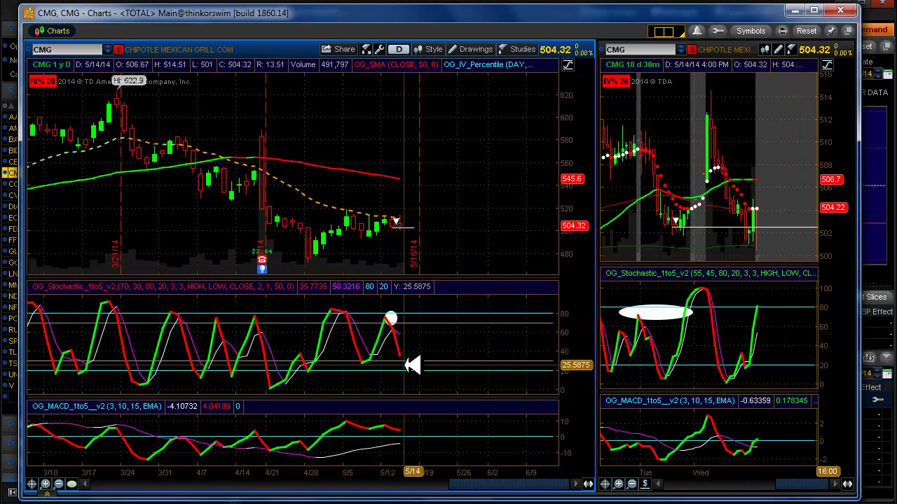
pyautogui.hotkey('alt', 'Tab')
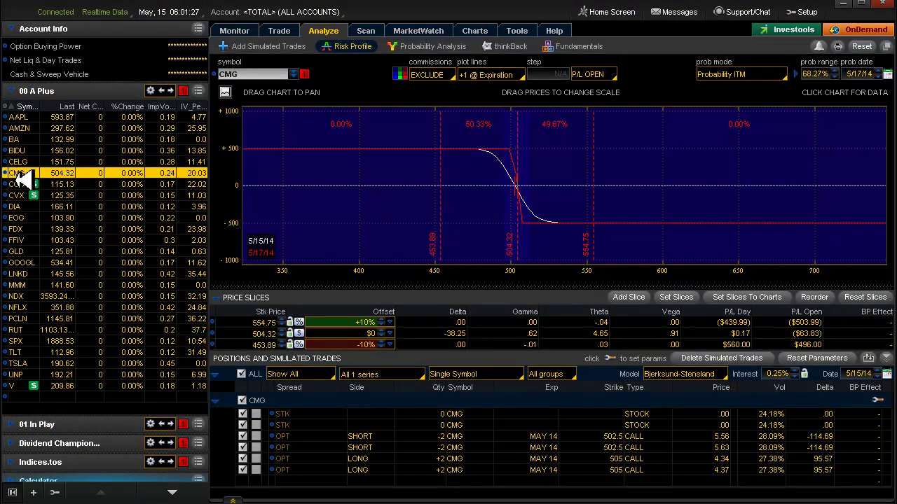
# - Load COST's risk profile and delete its simulated 118/119 call vertical
pyautogui.click(21, 184)
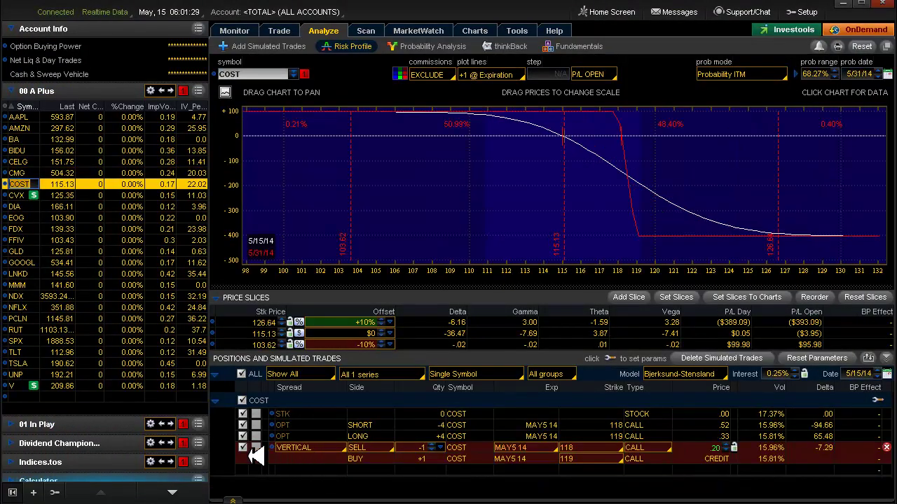
pyautogui.click(243, 447)
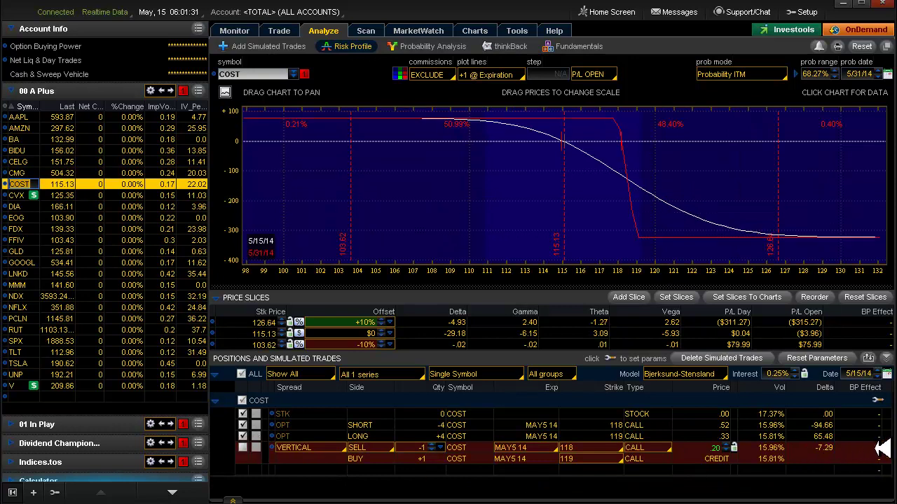
pyautogui.click(886, 449)
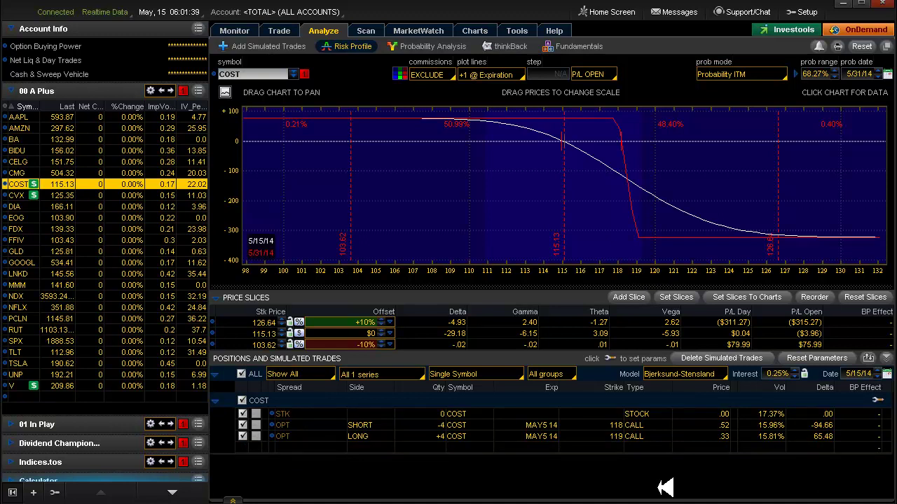
# - Review COST's charts, rescaling the daily price axis to about 109–119
pyautogui.hotkey('alt', 'Tab')
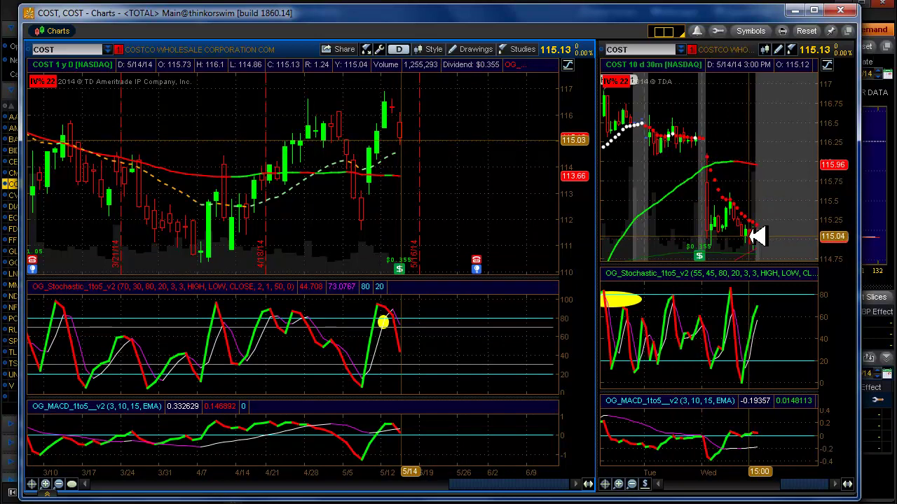
pyautogui.hotkey('alt', 'Tab')
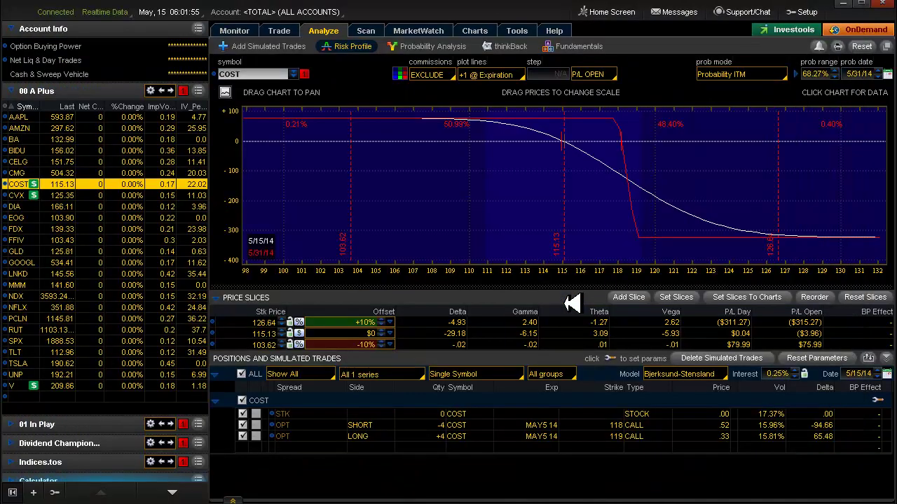
pyautogui.hotkey('alt', 'Tab')
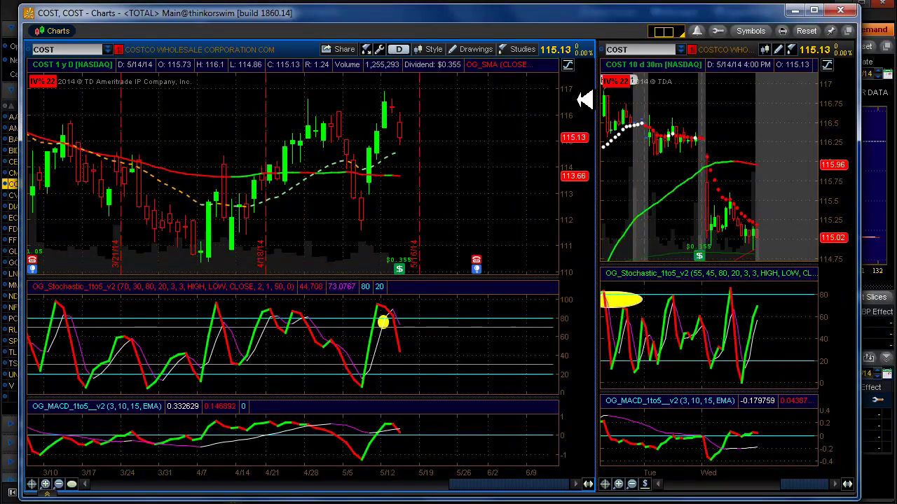
pyautogui.moveTo(584, 94); pyautogui.dragTo(591, 148)
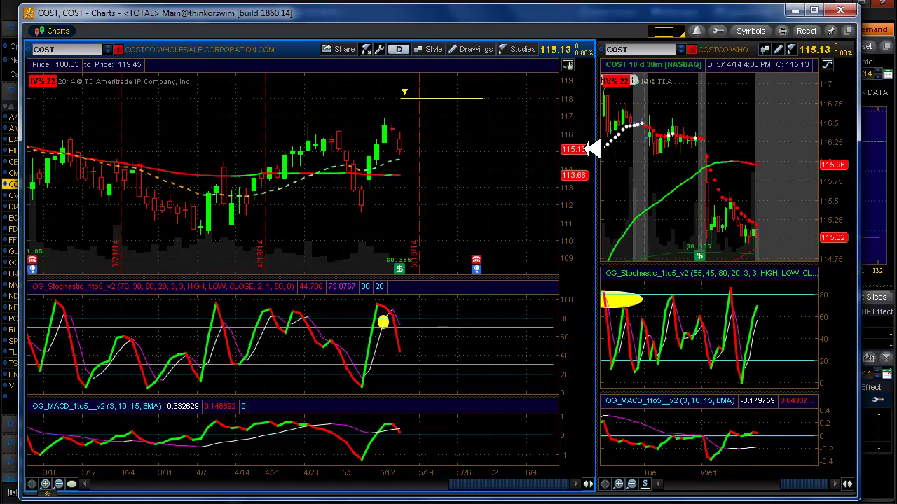
pyautogui.hotkey('alt', 'Tab')
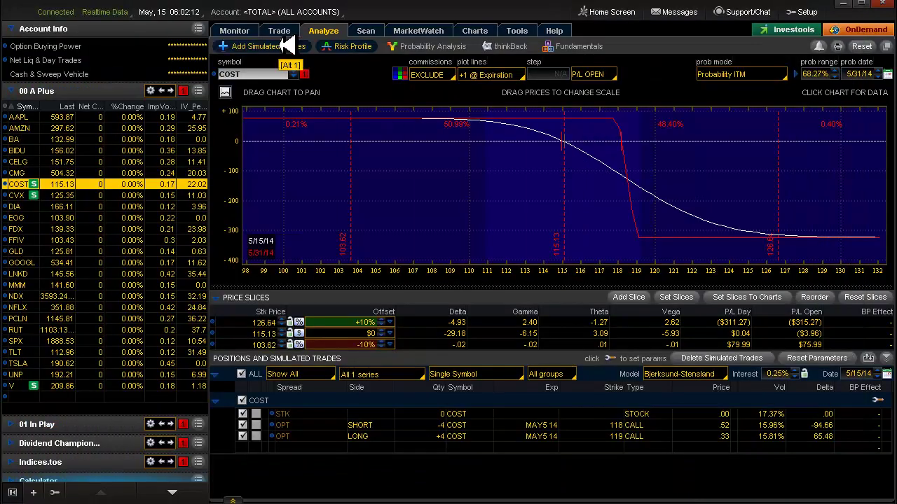
pyautogui.click(280, 45)
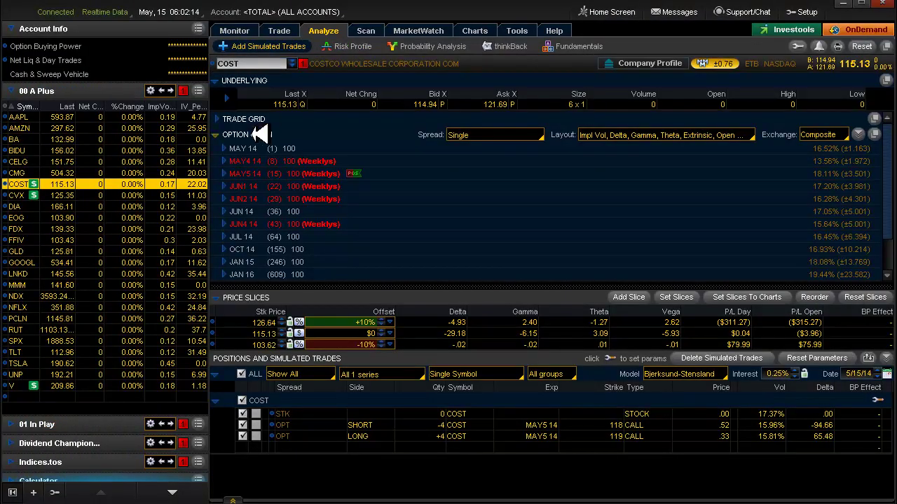
pyautogui.click(227, 174)
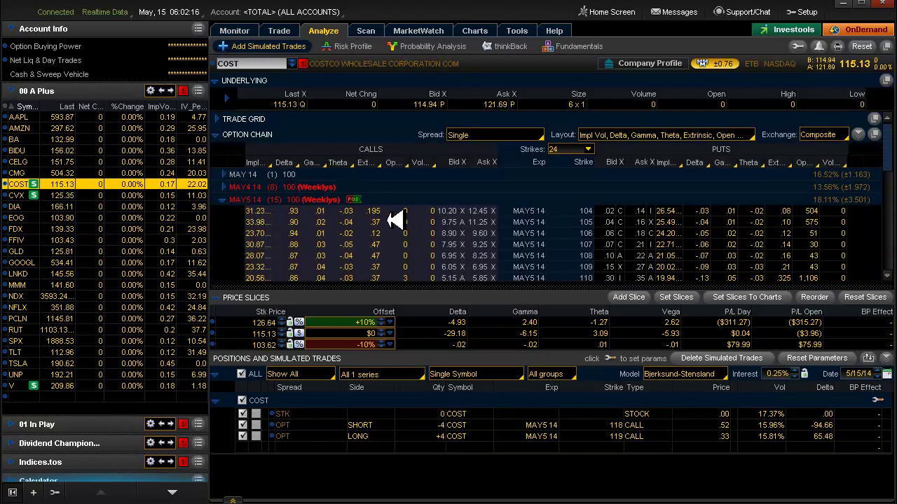
pyautogui.scroll(-4, 562, 226)
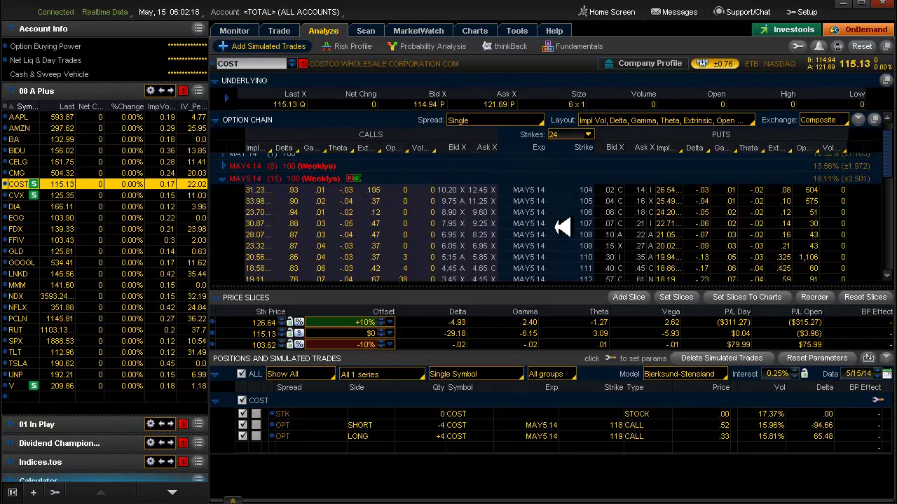
pyautogui.scroll(-3, 563, 226)
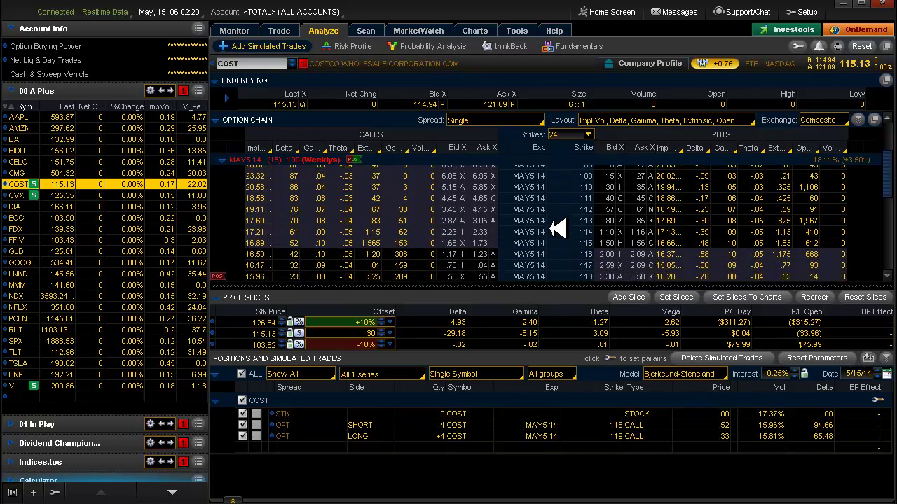
pyautogui.scroll(-1, 419, 257)
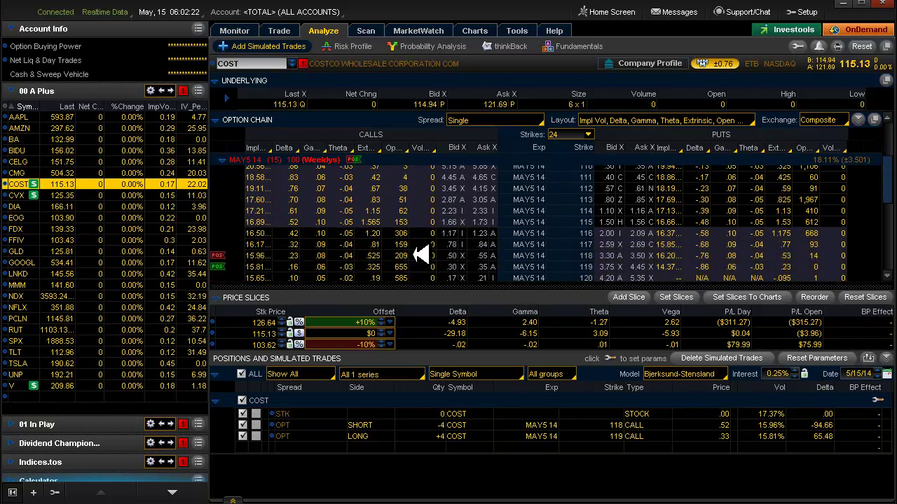
pyautogui.scroll(-1, 420, 256)
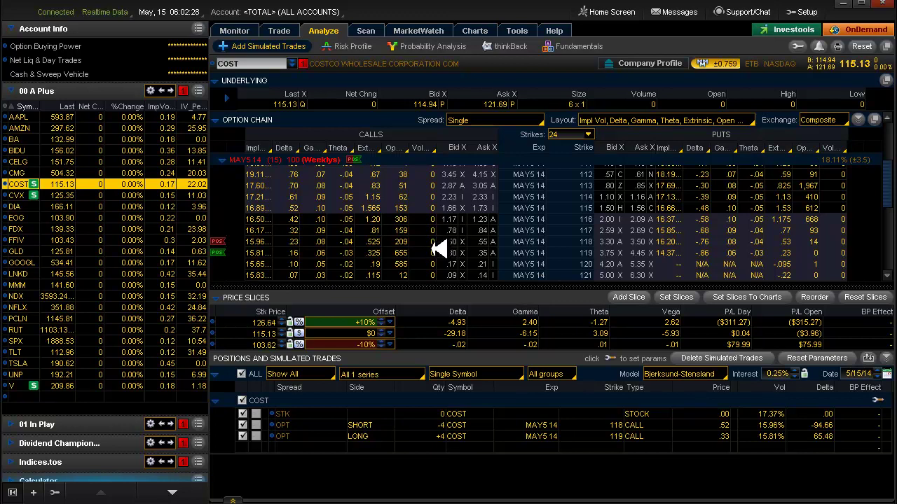
# - Show COST's risk profile graph and set the daily chart's price axis to Auto Scale
pyautogui.click(344, 46)
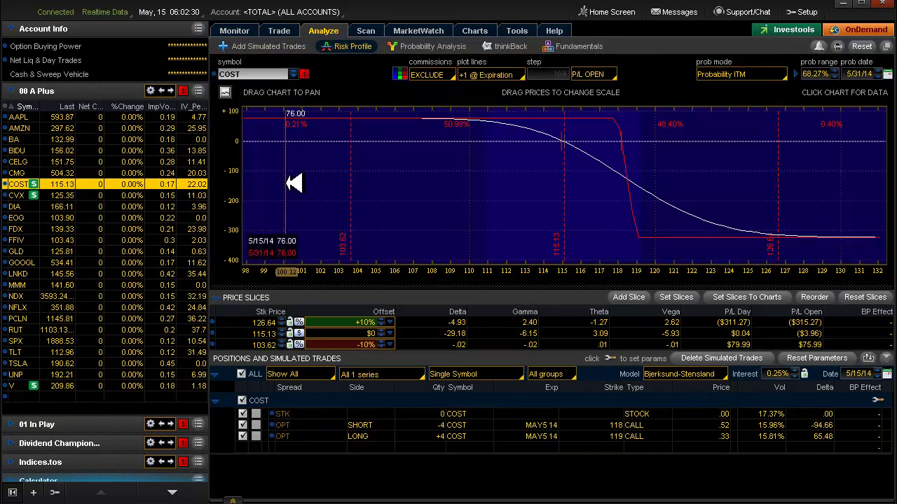
pyautogui.hotkey('alt', 'Tab')
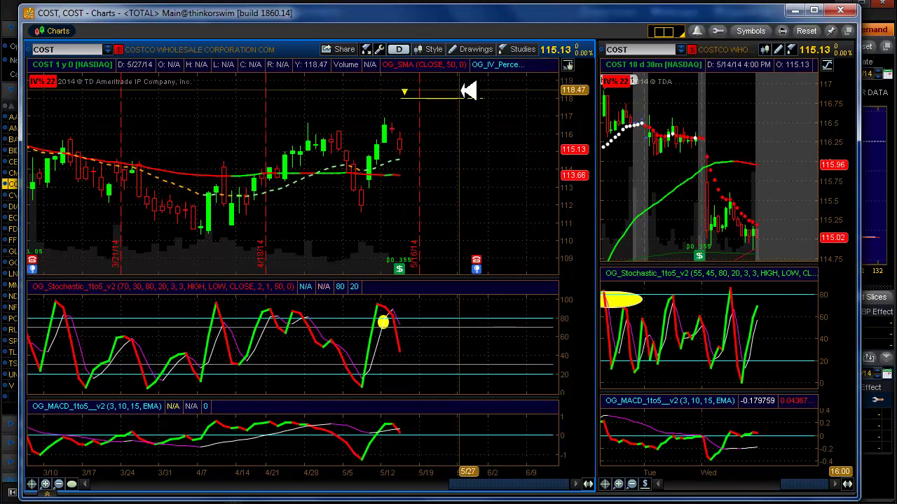
pyautogui.click(568, 65)
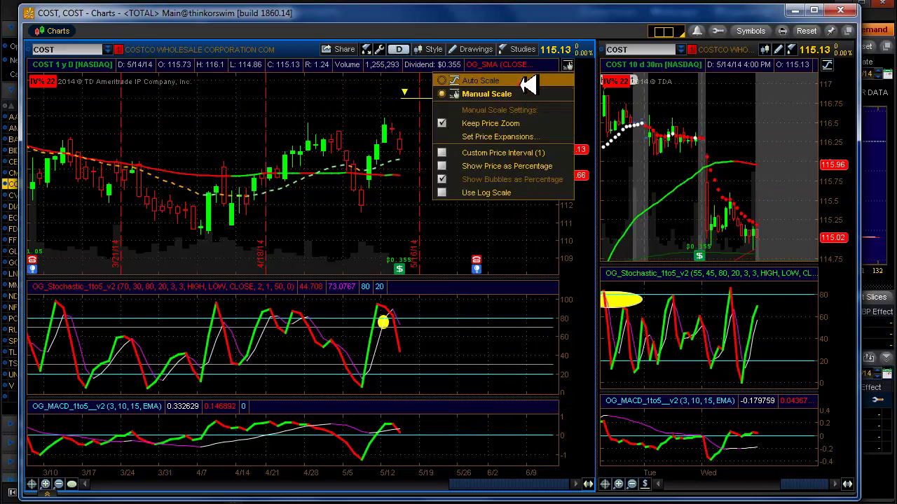
pyautogui.click(527, 82)
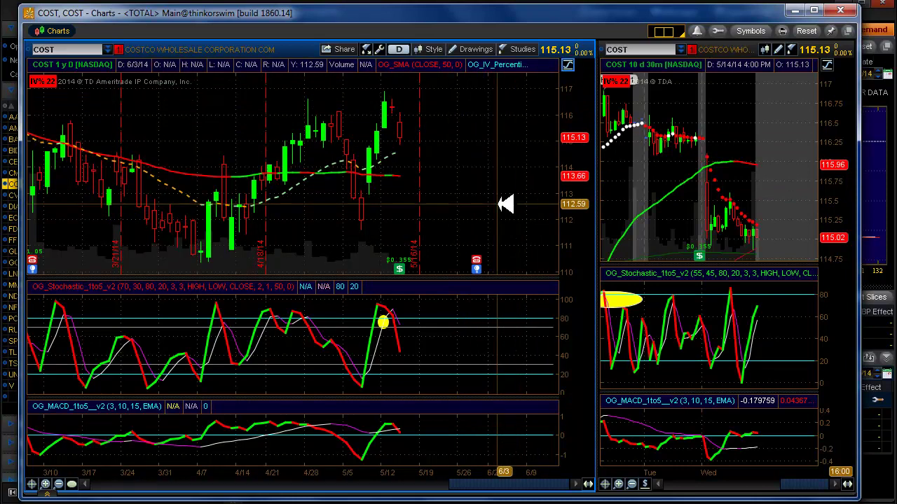
pyautogui.hotkey('alt', 'Tab')
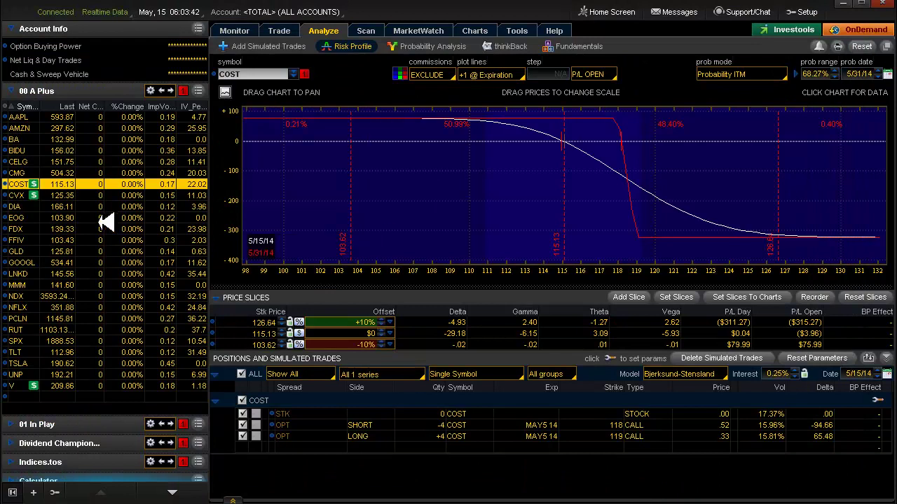
# - Load CVX, delete its simulated vertical put spread, and check the CVX chart
pyautogui.click(21, 194)
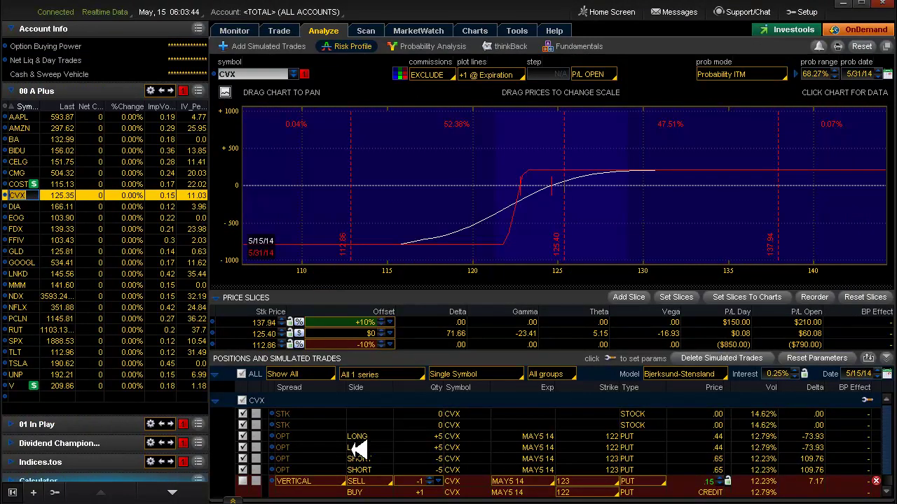
pyautogui.hotkey('alt', 'Tab')
pyautogui.hotkey('alt', 'Tab')
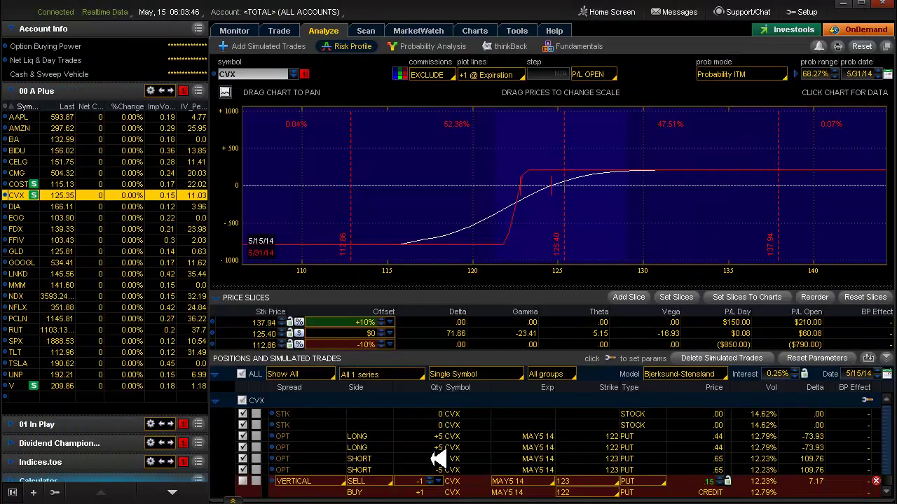
pyautogui.click(876, 481)
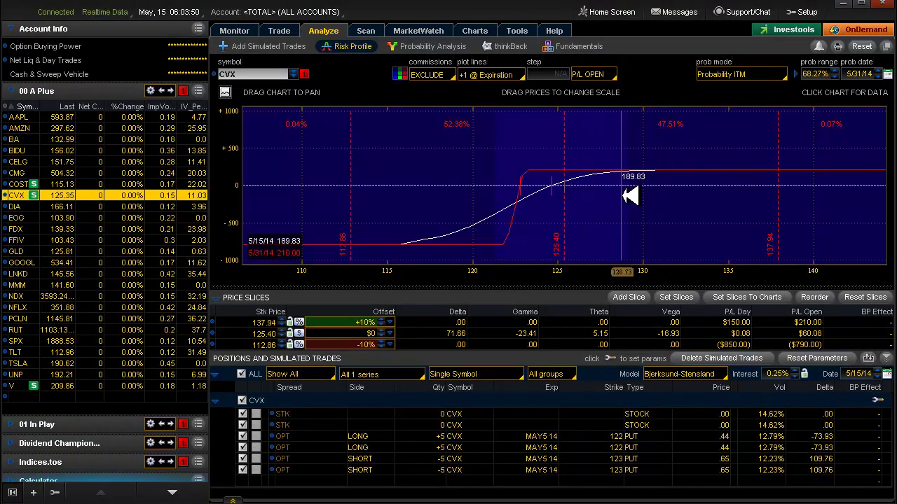
pyautogui.hotkey('alt', 'Tab')
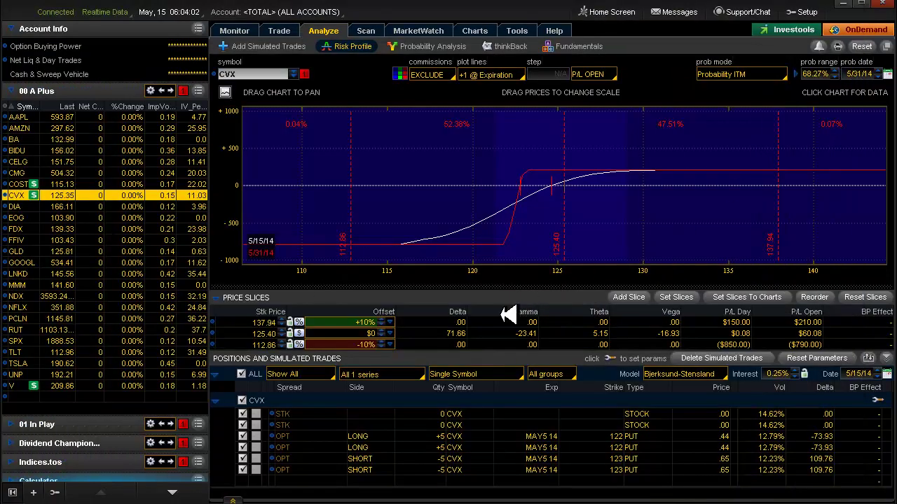
# - Load DIA and shift the yellow circle on its daily stochastic pane further right
pyautogui.click(21, 205)
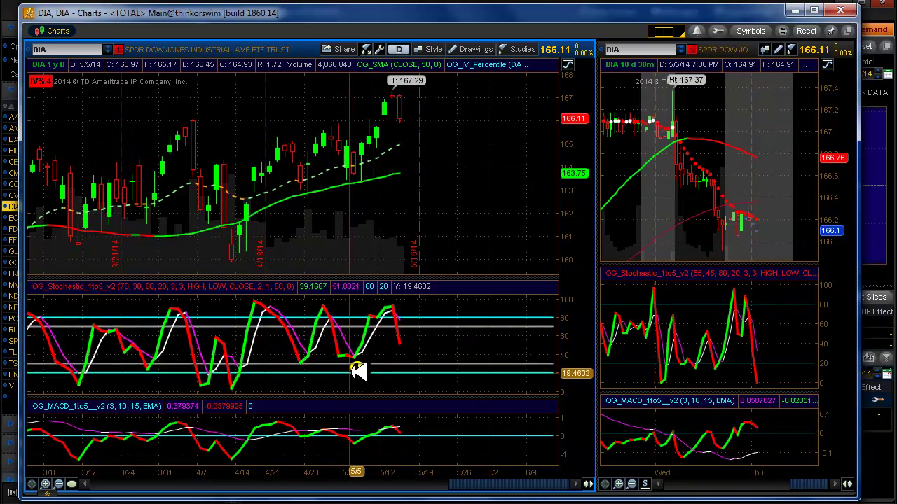
pyautogui.rightClick(378, 375)
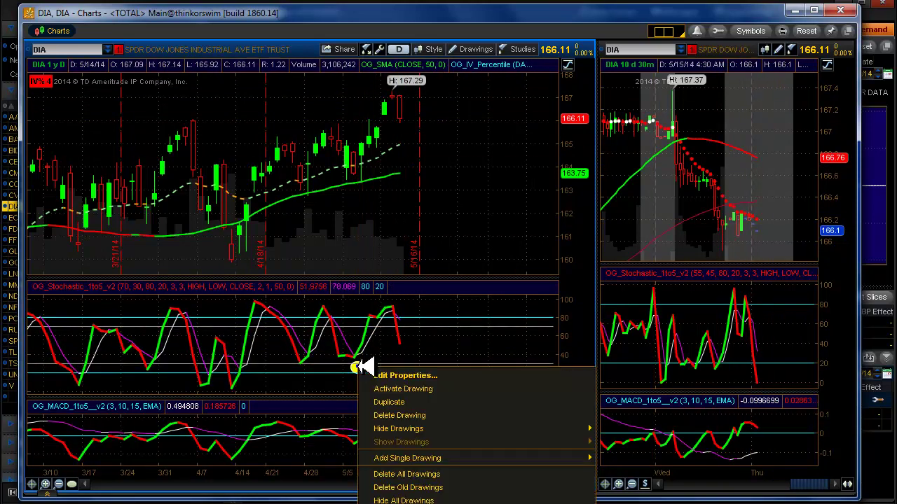
pyautogui.click(392, 389)
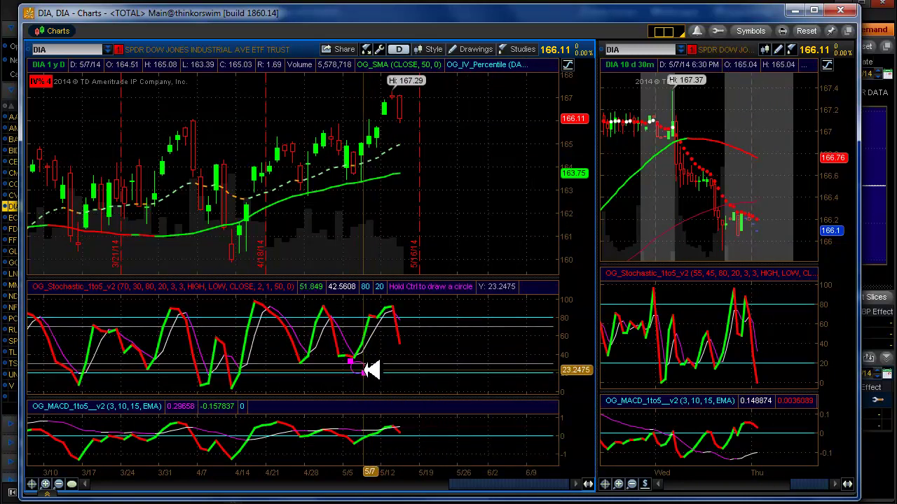
pyautogui.moveTo(369, 369); pyautogui.dragTo(421, 369)
pyautogui.click(480, 304)
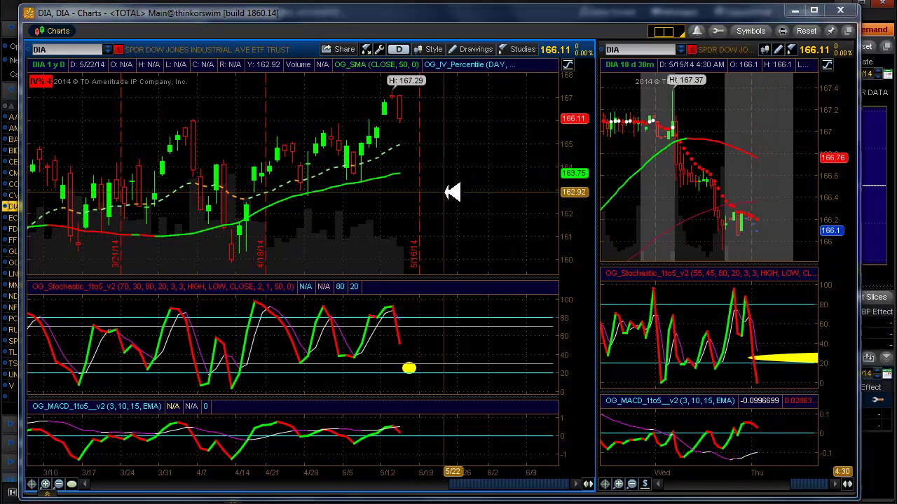
pyautogui.hotkey('alt', 'Tab')
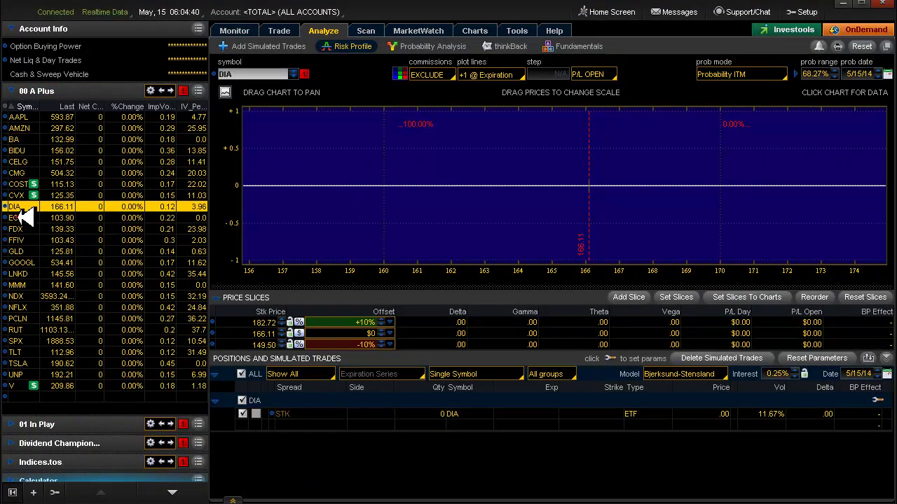
# - Load EOG, delete its simulated put vertical, review its charts, and open the simulated-trade option chain
pyautogui.click(19, 218)
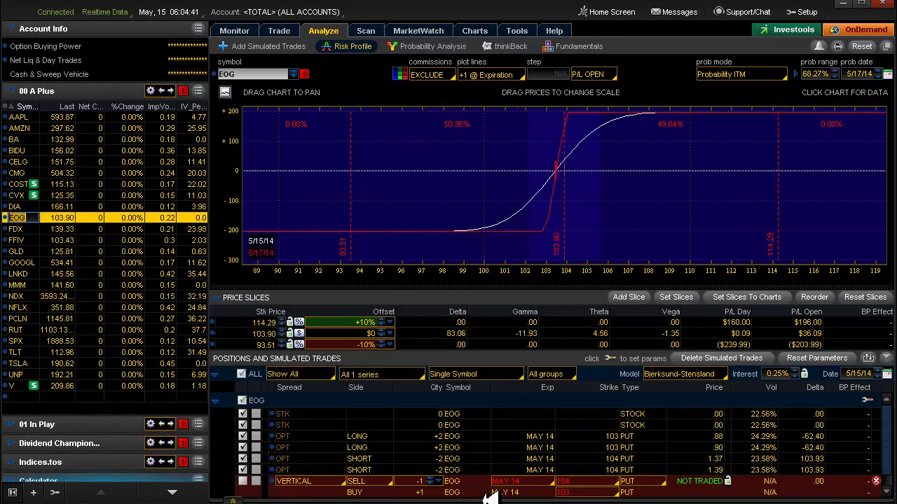
pyautogui.click(876, 481)
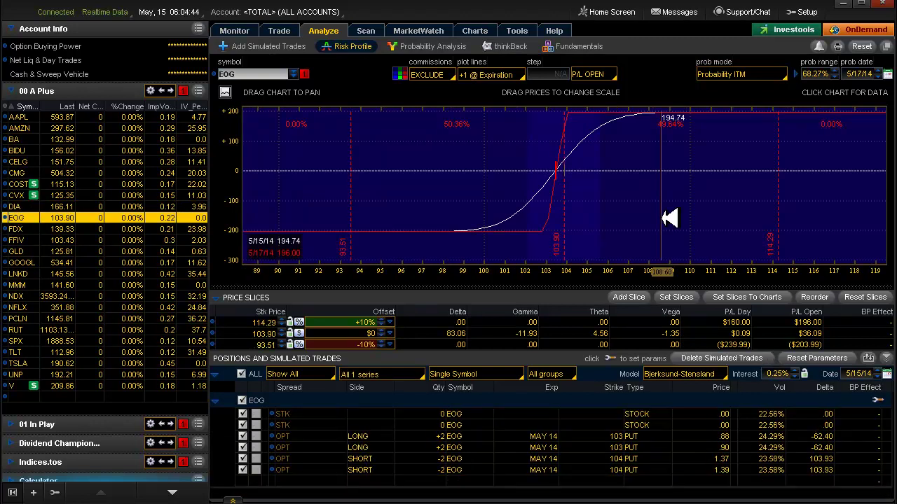
pyautogui.hotkey('alt', 'Tab')
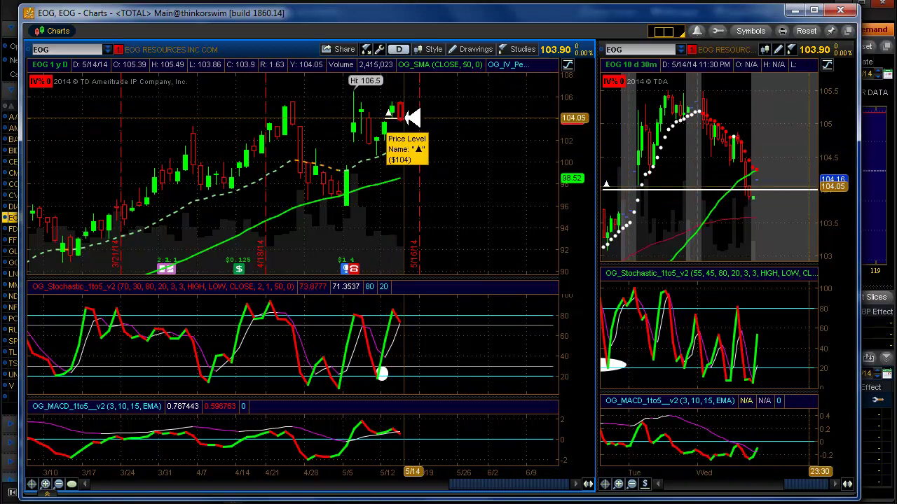
pyautogui.hotkey('alt', 'Tab')
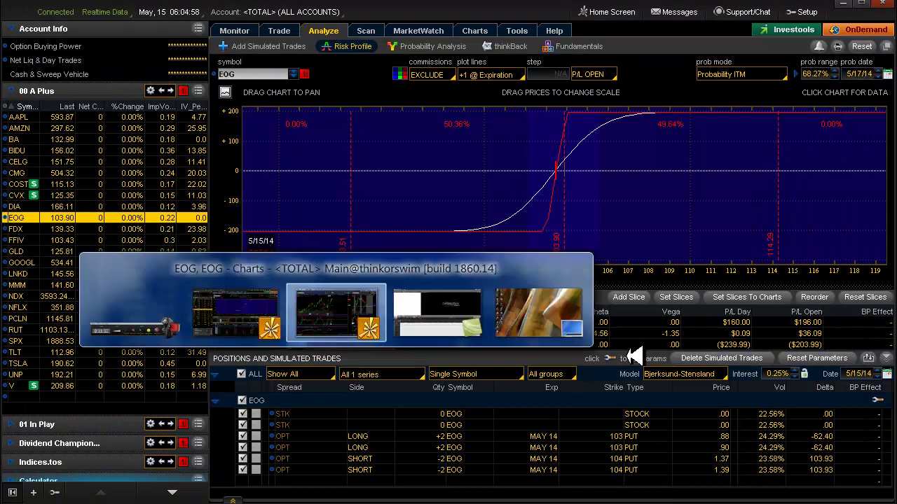
pyautogui.hotkey('alt', 'Tab')
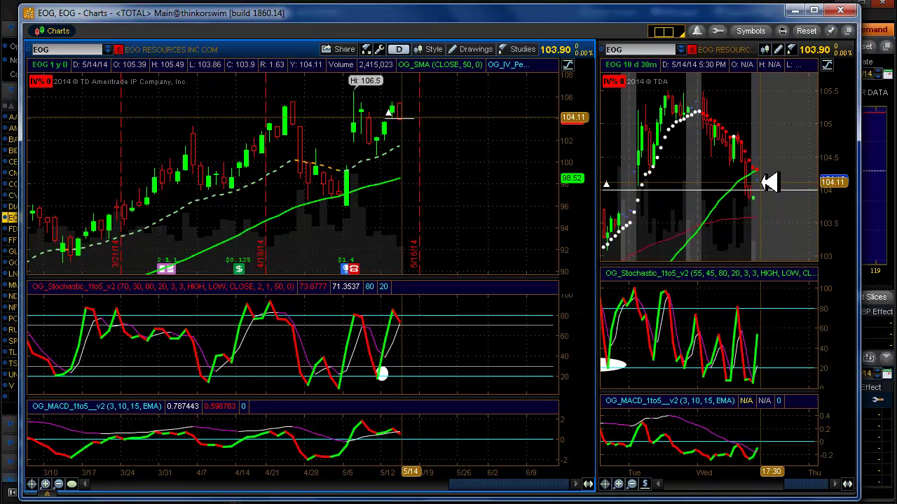
pyautogui.hotkey('alt', 'Tab')
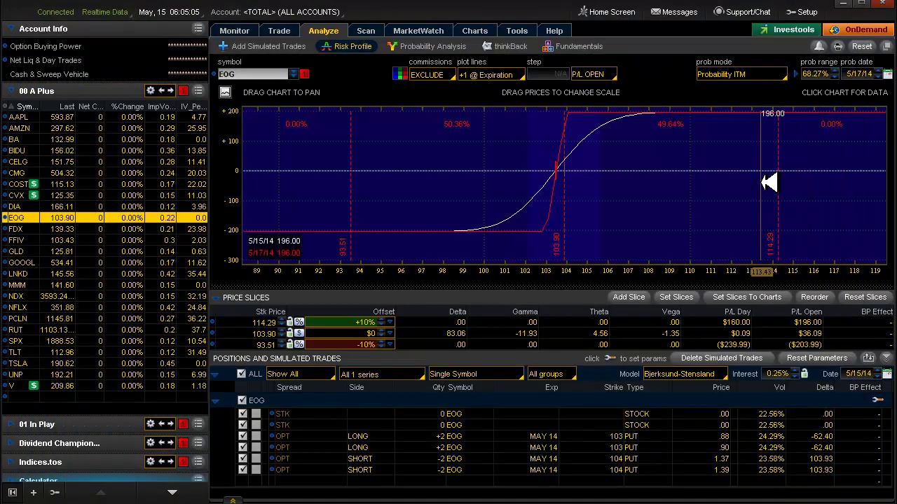
pyautogui.click(268, 44)
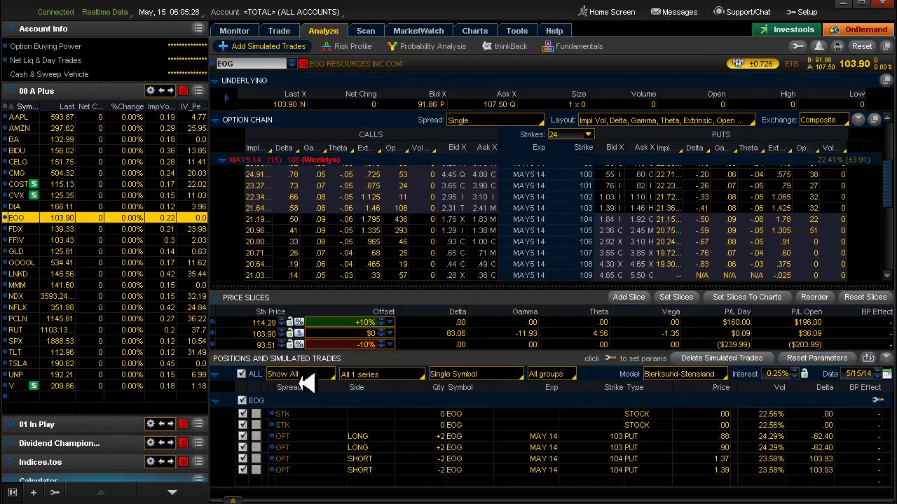
# - Load FDX's risk profile graph and glance at its charts
pyautogui.click(28, 229)
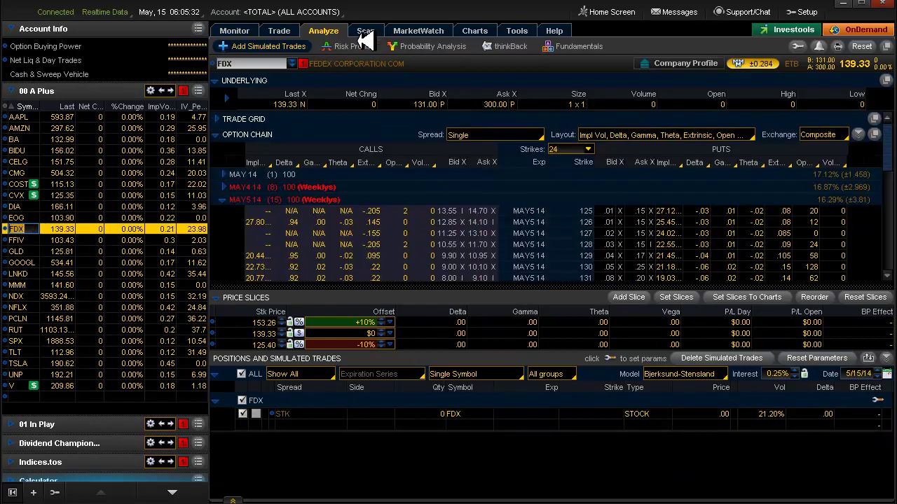
pyautogui.click(348, 46)
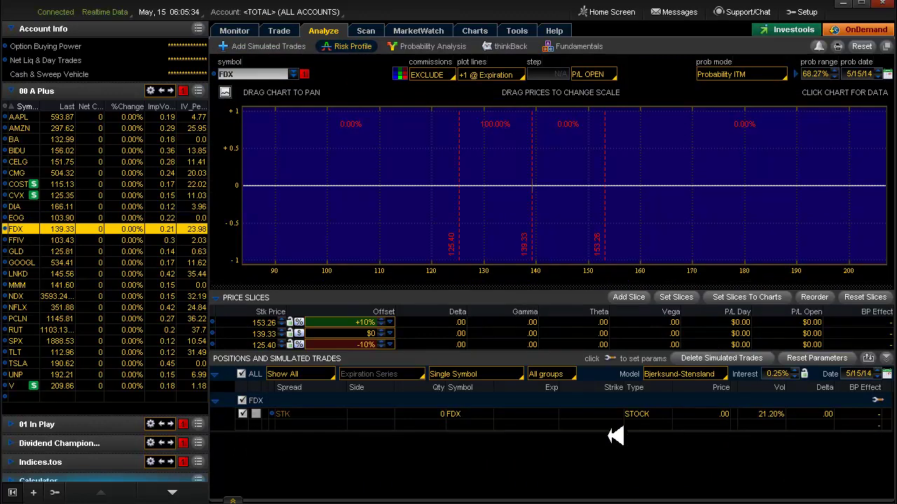
pyautogui.hotkey('alt', 'Tab')
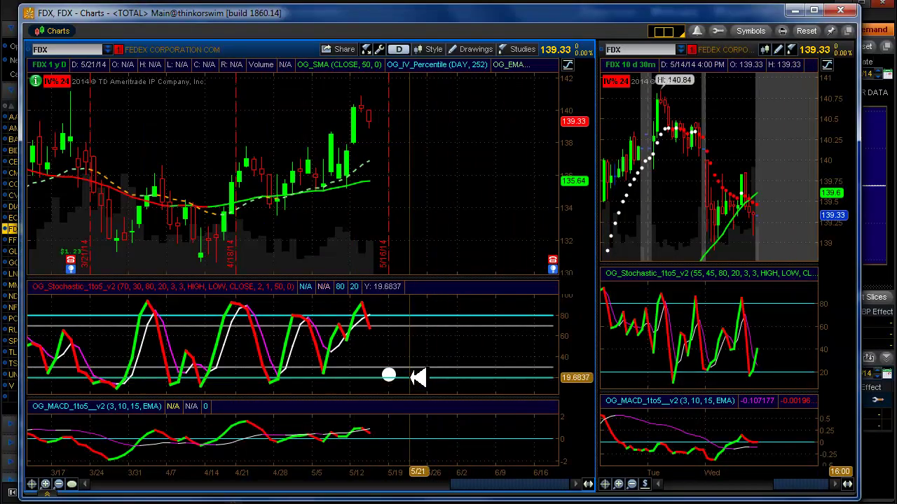
pyautogui.hotkey('alt', 'Tab')
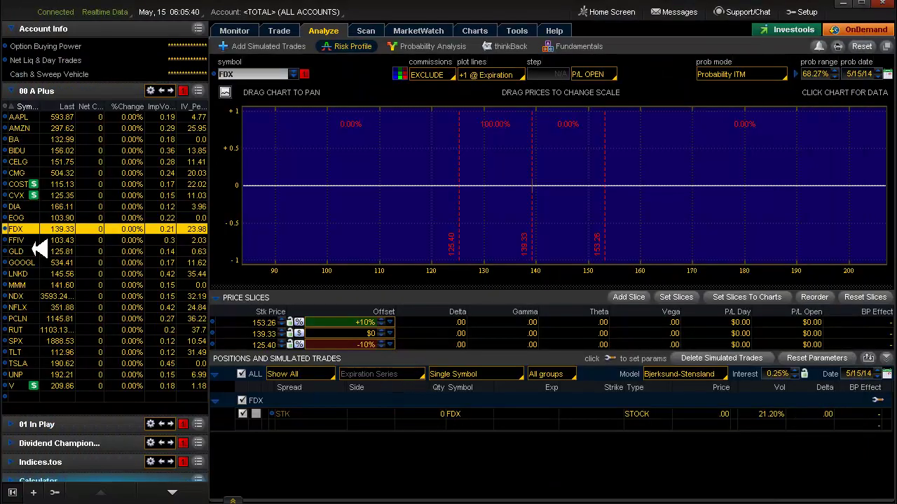
# - Delete FFIV's simulated vertical call spread, then load GLD's risk profile
pyautogui.click(29, 240)
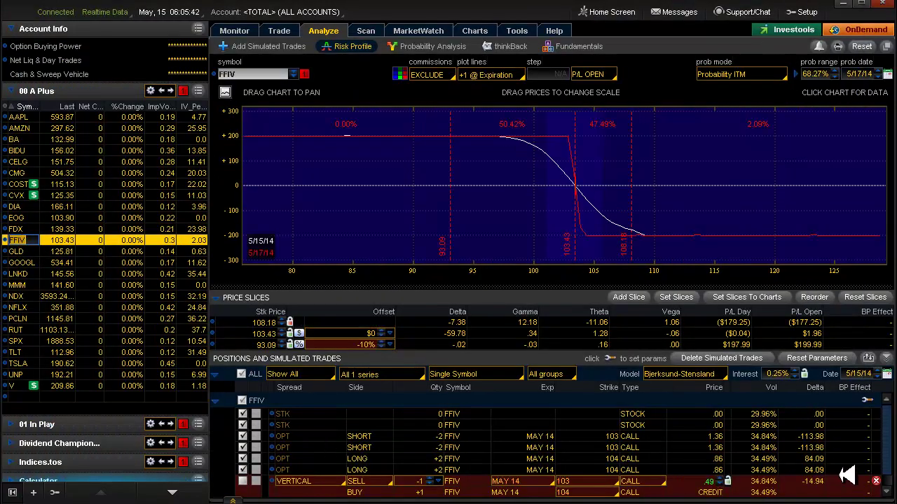
pyautogui.click(879, 481)
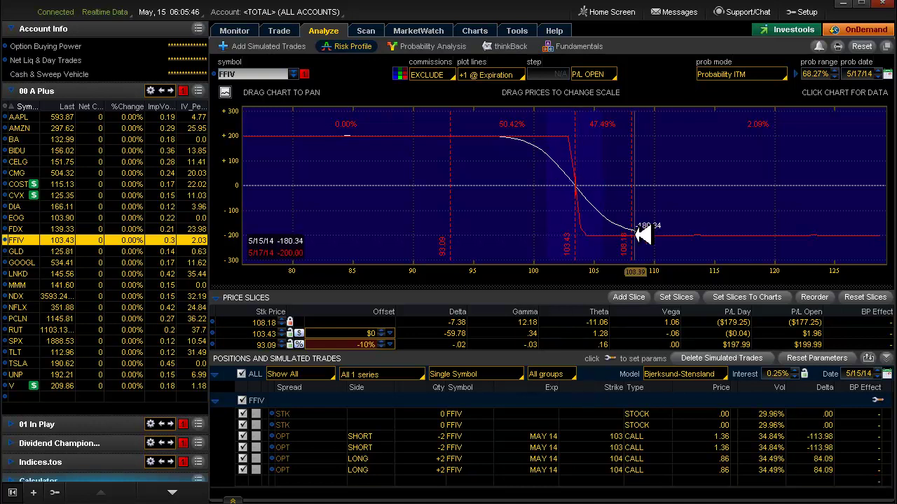
pyautogui.hotkey('alt', 'Tab')
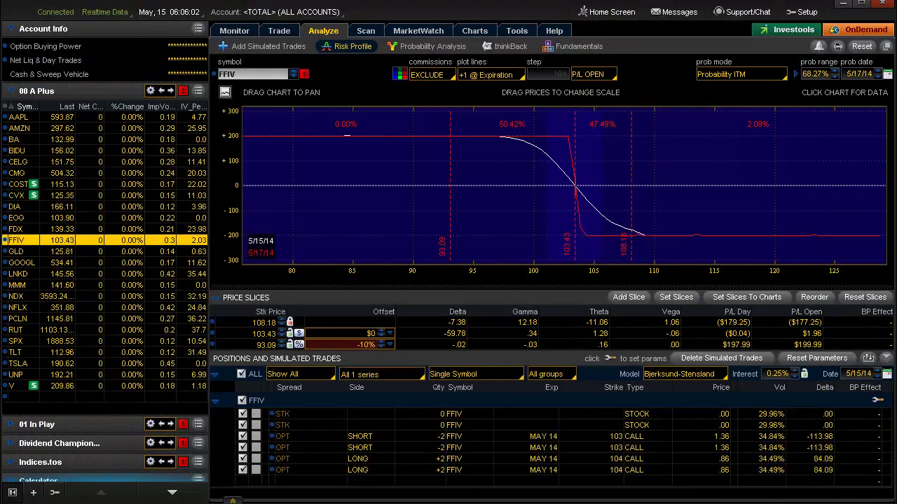
pyautogui.click(15, 250)
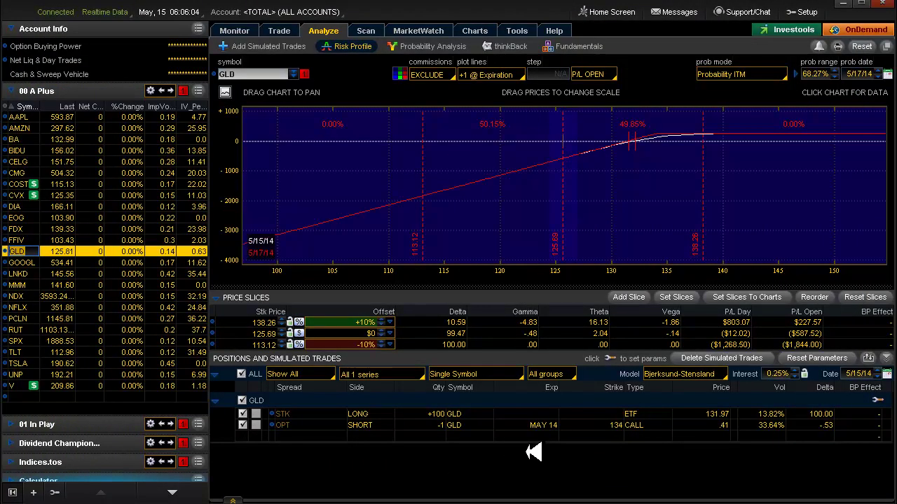
# - Review GLD's charts, then load GOOGL's risk profile with its 535/537.5 May call positions
pyautogui.hotkey('alt', 'Tab')
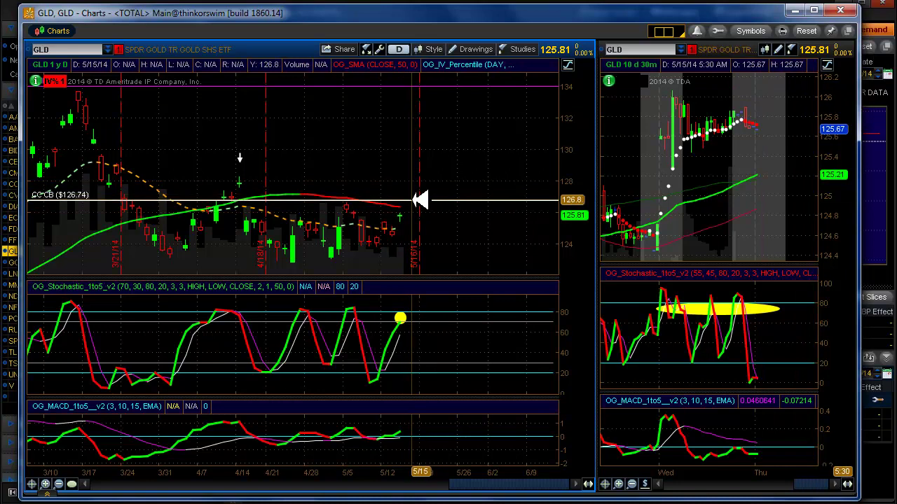
pyautogui.moveTo(417, 203)
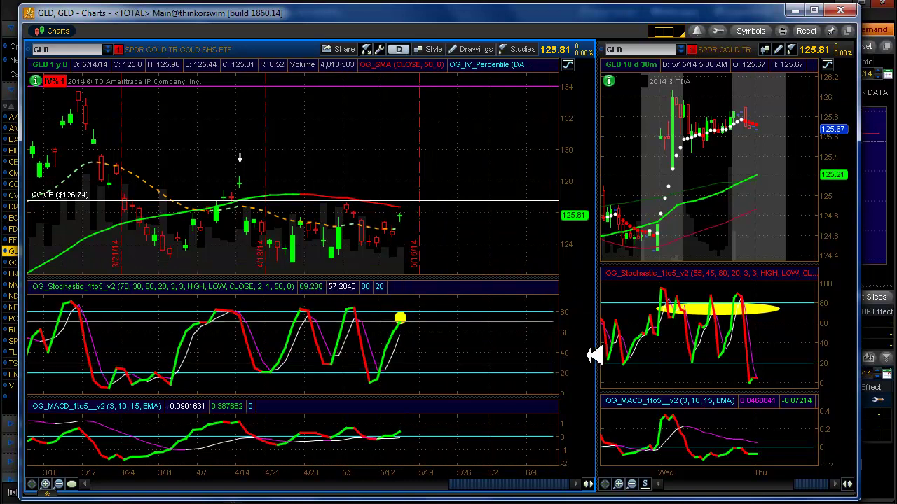
pyautogui.hotkey('alt', 'Tab')
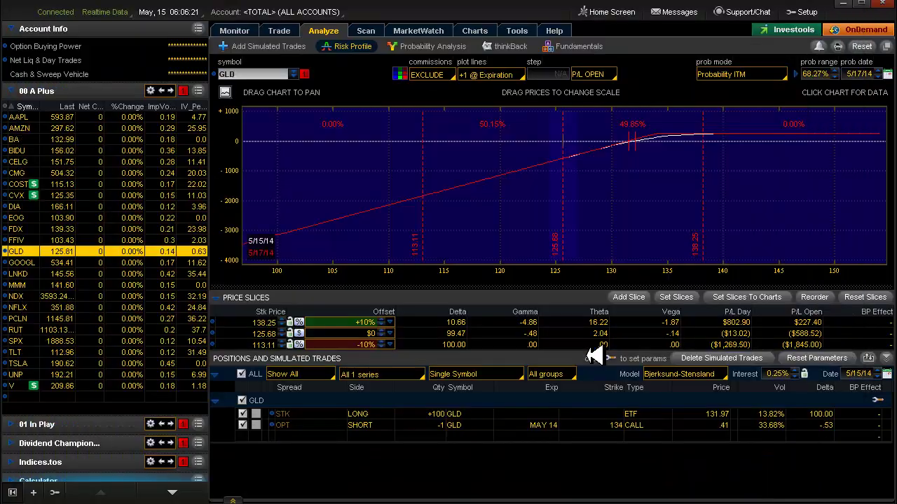
pyautogui.click(33, 263)
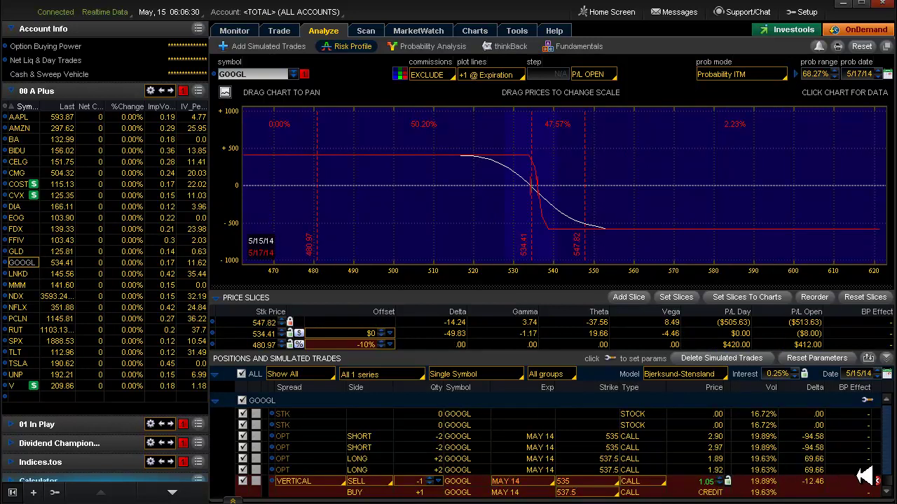
# - Delete GOOGL's simulated vertical, review its charts, then load LNKD's risk profile
pyautogui.click(875, 481)
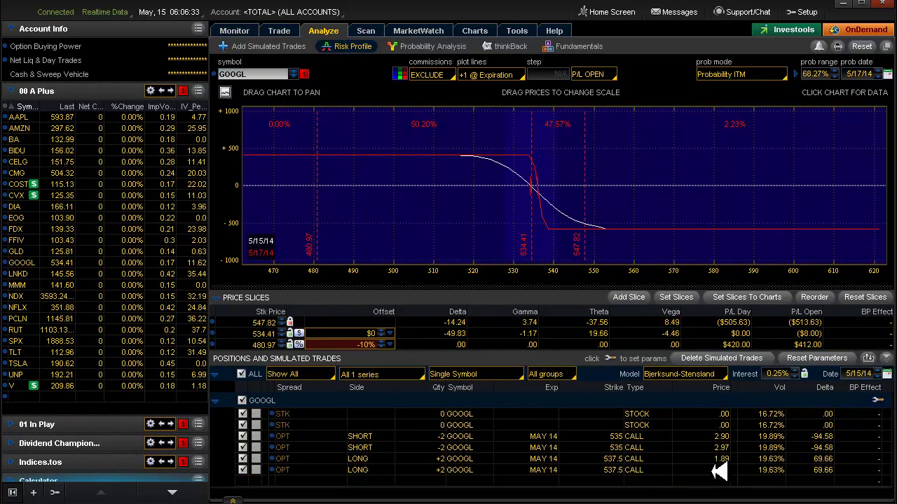
pyautogui.hotkey('alt', 'Tab')
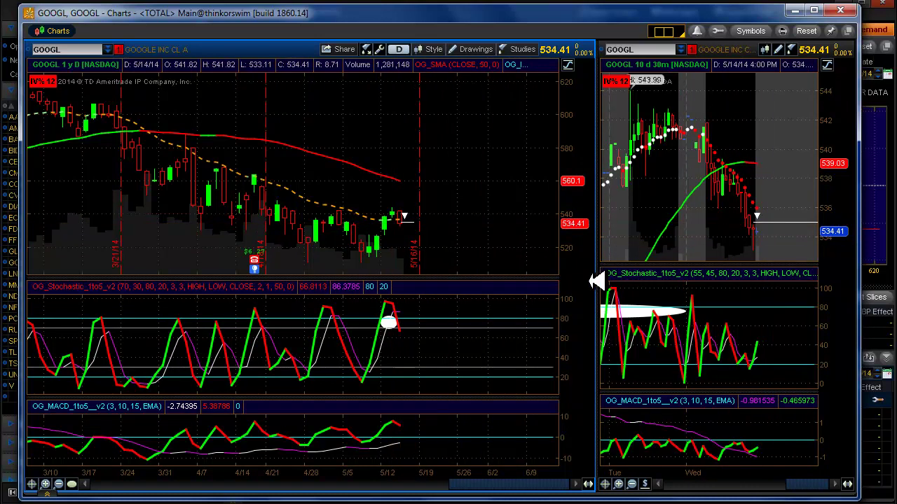
pyautogui.hotkey('alt', 'Tab')
pyautogui.hotkey('alt', 'Tab')
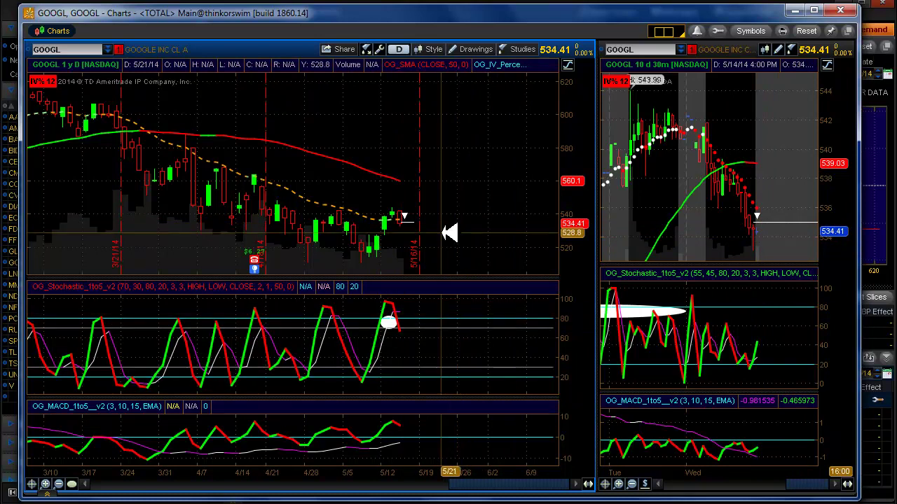
pyautogui.hotkey('alt', 'Tab')
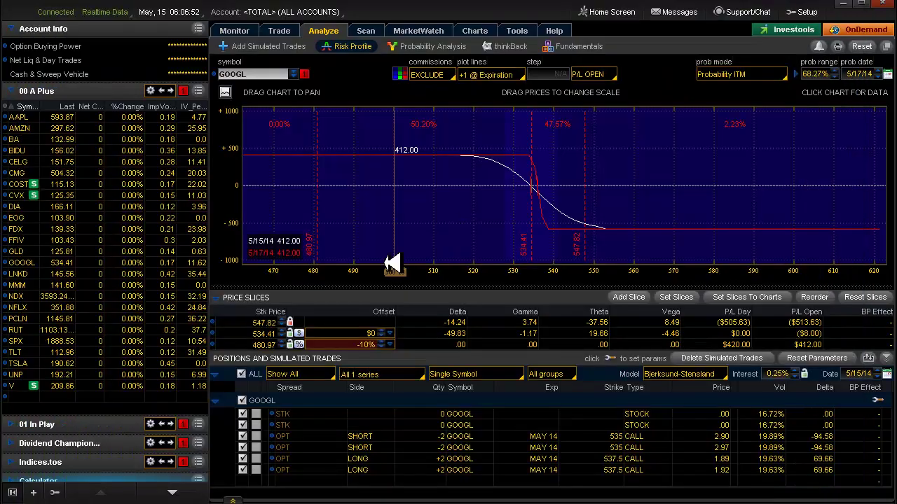
pyautogui.click(18, 273)
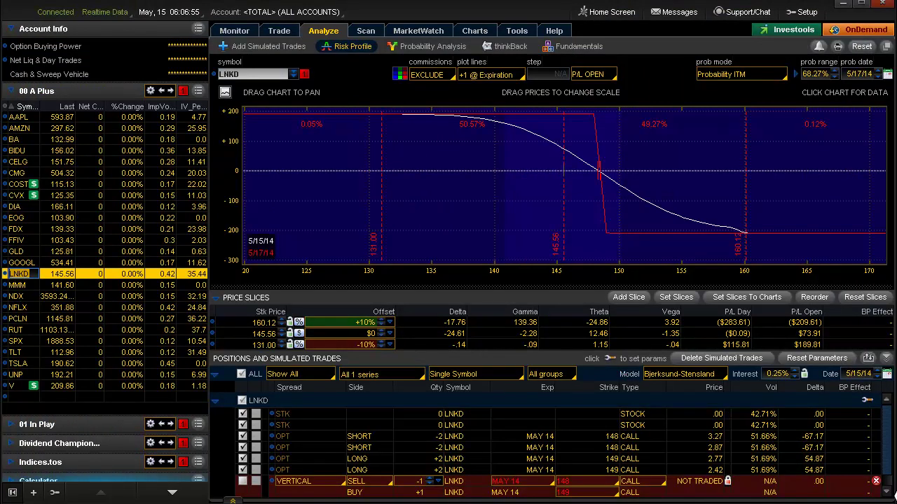
# - Delete LNKD's simulated vertical, review its charts, then load MMM's risk profile
pyautogui.click(876, 481)
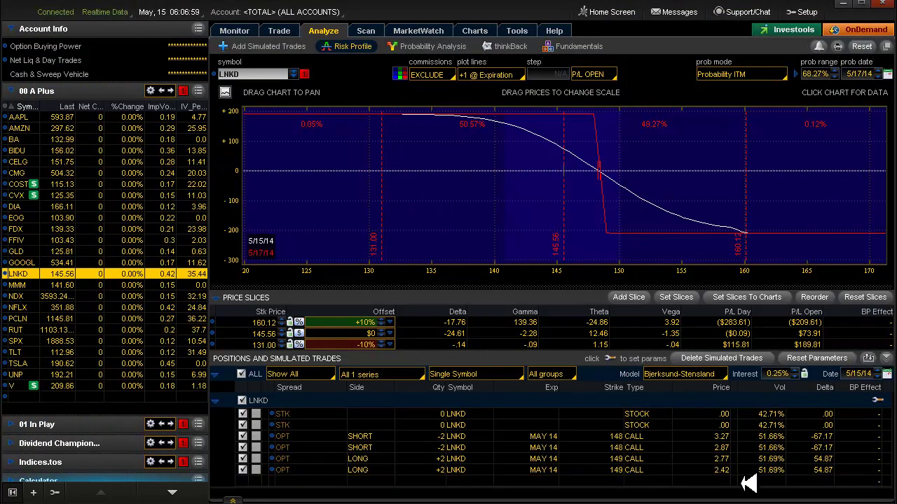
pyautogui.hotkey('alt', 'Tab')
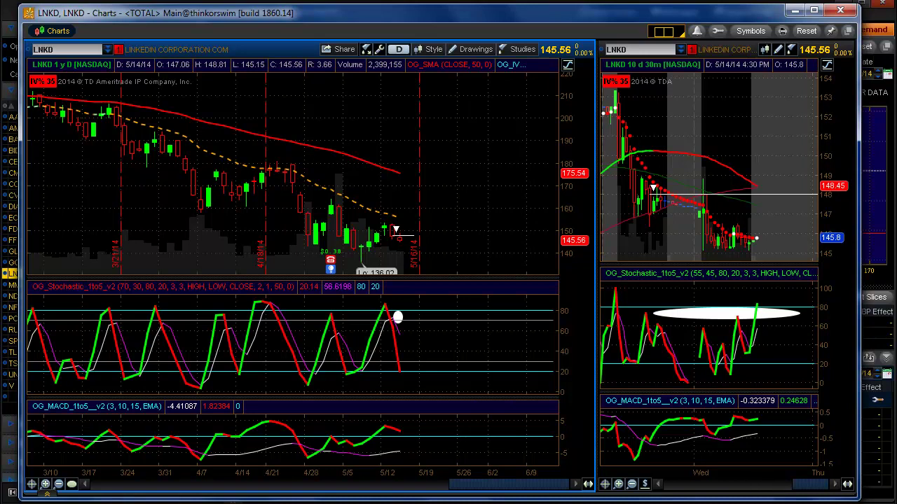
pyautogui.hotkey('alt', 'Tab')
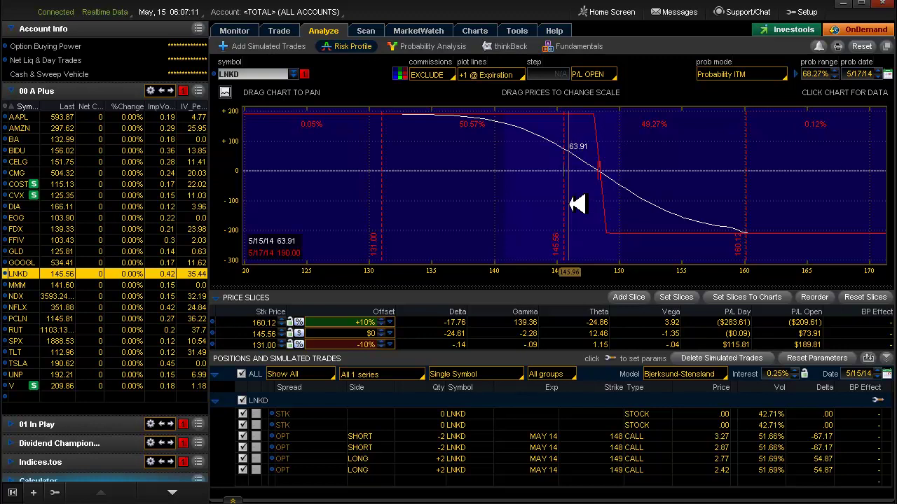
pyautogui.hotkey('alt', 'Tab')
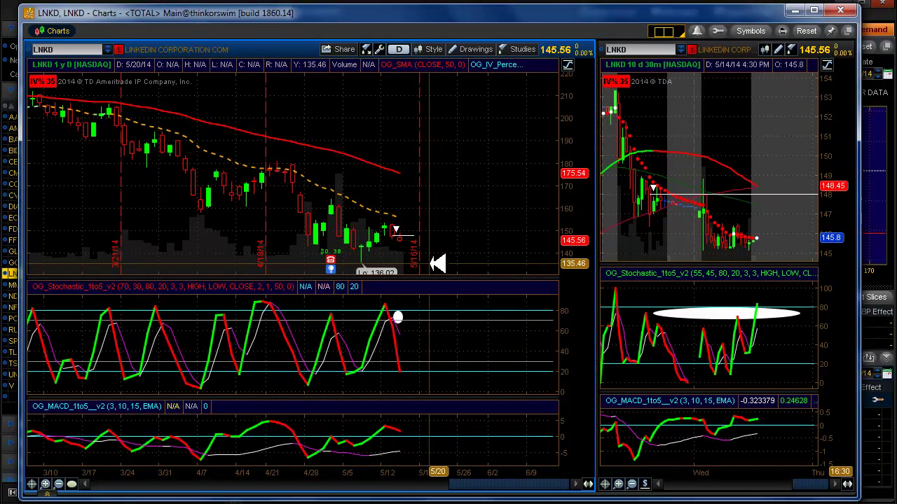
pyautogui.hotkey('alt', 'Tab')
pyautogui.click(17, 285)
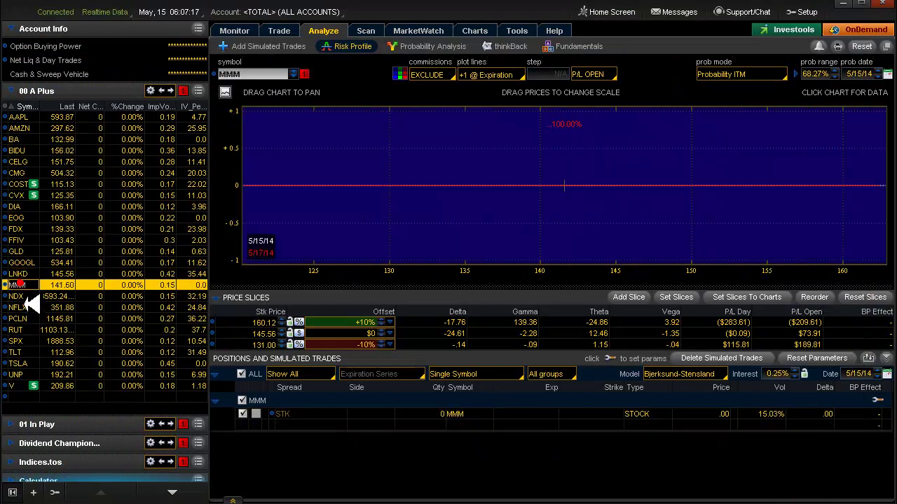
pyautogui.hotkey('alt', 'Tab')
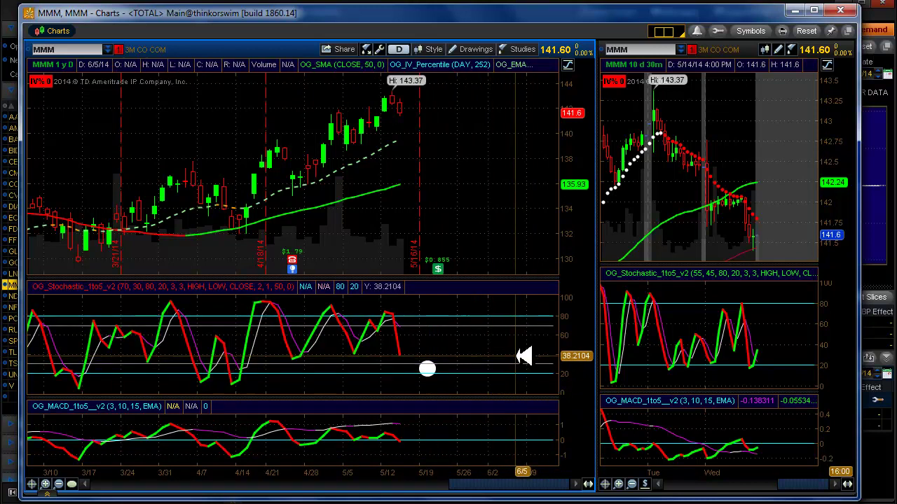
pyautogui.hotkey('alt', 'Tab')
pyautogui.hotkey('alt', 'Tab')
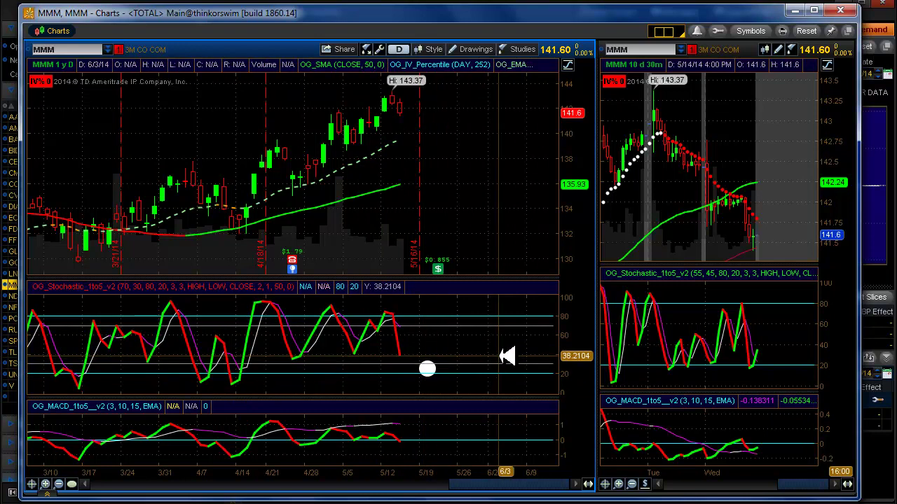
pyautogui.hotkey('alt', 'Tab')
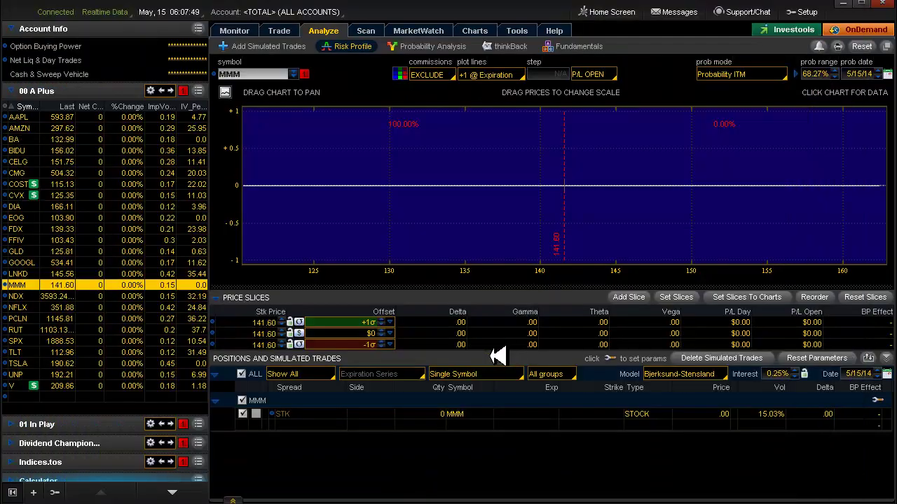
# - Load NDX, delete its simulated vertical, review its charts, then load NFLX's risk profile
pyautogui.click(28, 295)
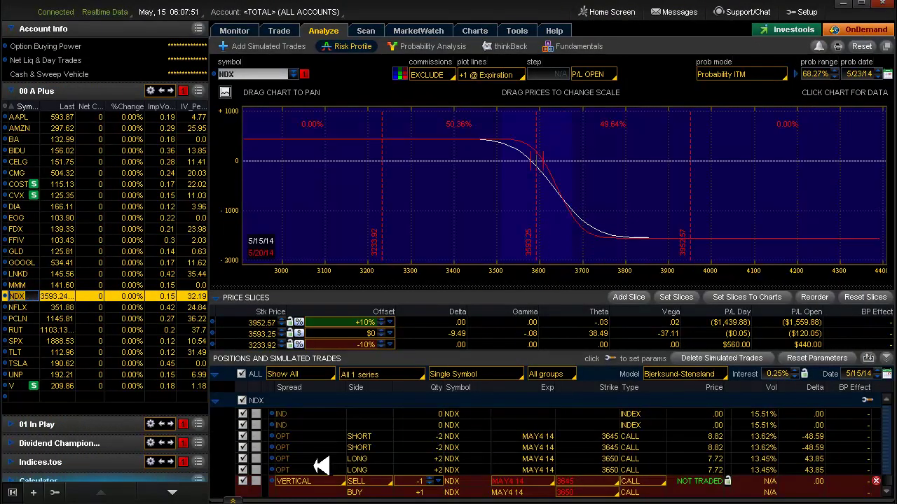
pyautogui.click(876, 482)
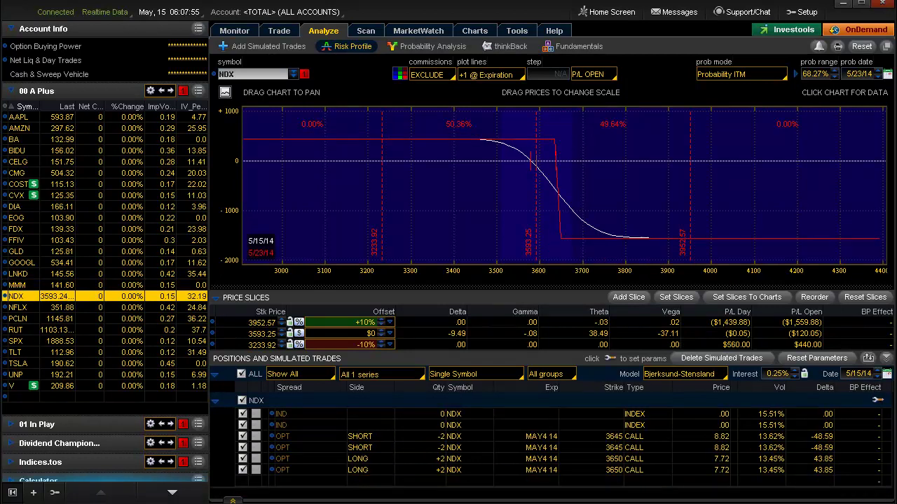
pyautogui.hotkey('alt', 'Tab')
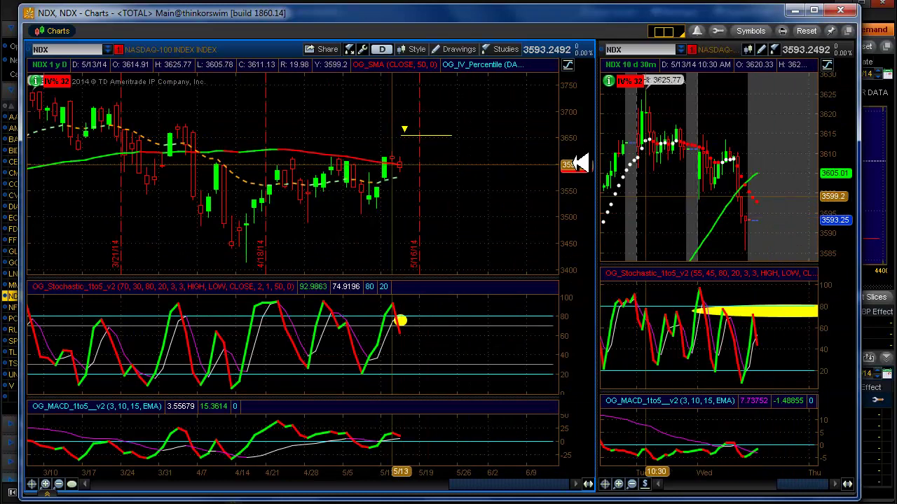
pyautogui.hotkey('alt', 'Tab')
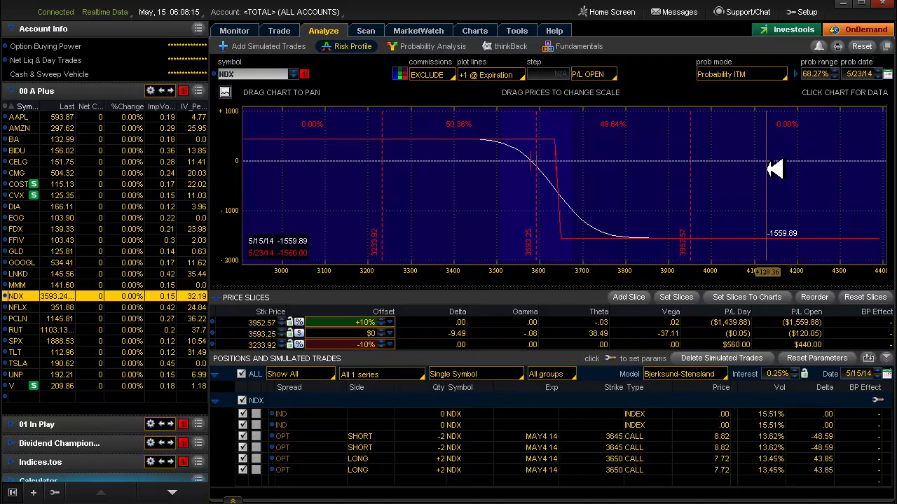
pyautogui.hotkey('alt', 'Tab')
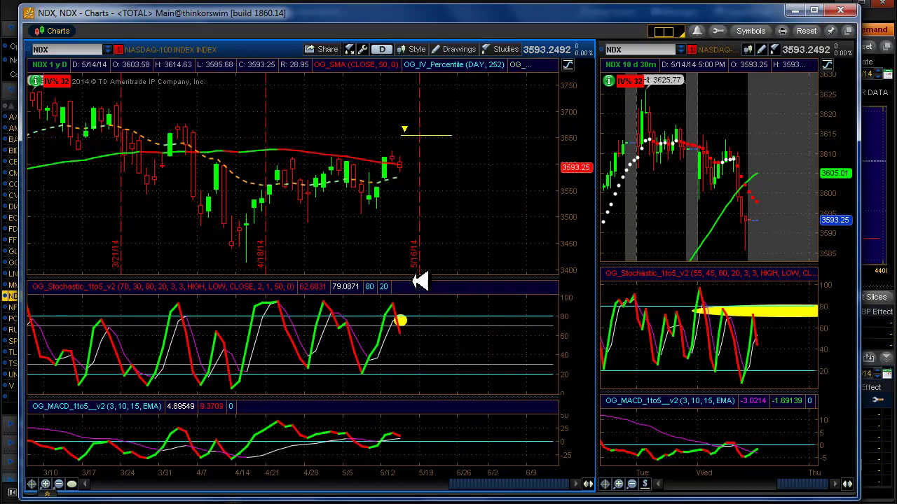
pyautogui.hotkey('alt', 'Tab')
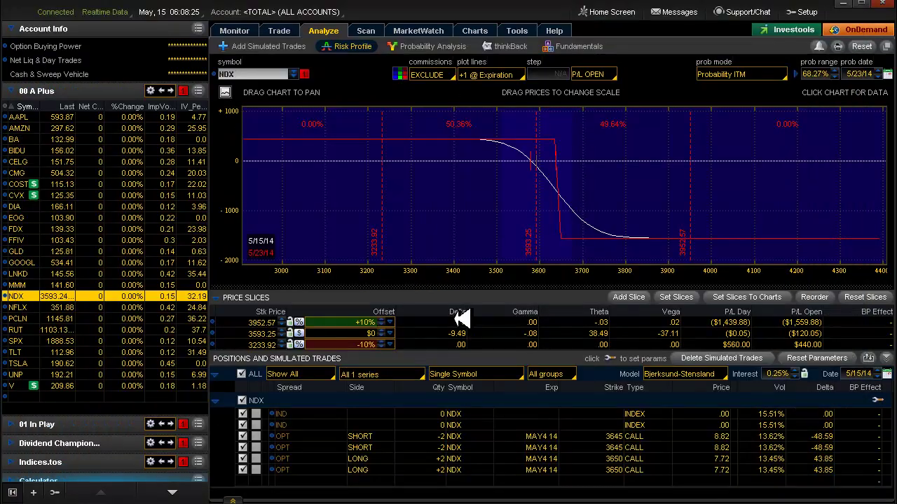
pyautogui.click(28, 308)
# - Glance at the NFLX charts, then select PCLN (1145.81) in the watchlist
pyautogui.hotkey('alt', 'Tab')
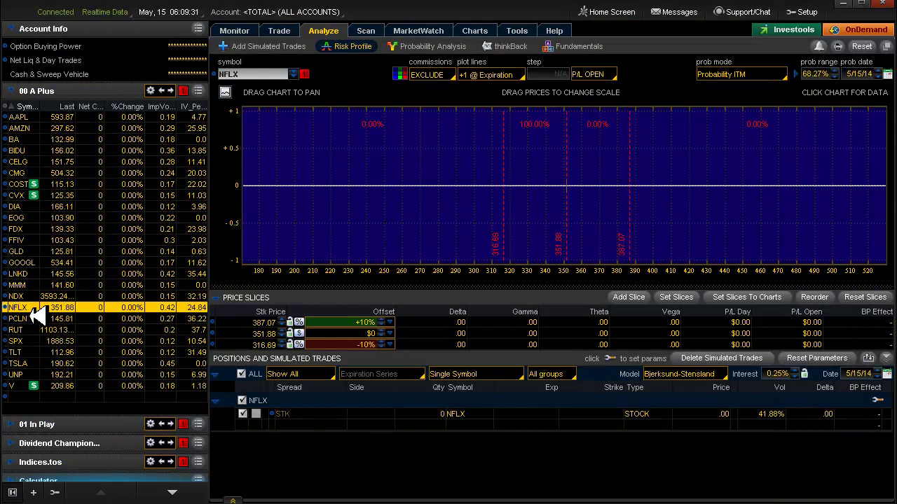
pyautogui.click(28, 319)
# - Mark the latest PCLN daily stochastic reading once the daily and 30-minute charts load
pyautogui.hotkey('alt', 'Tab')
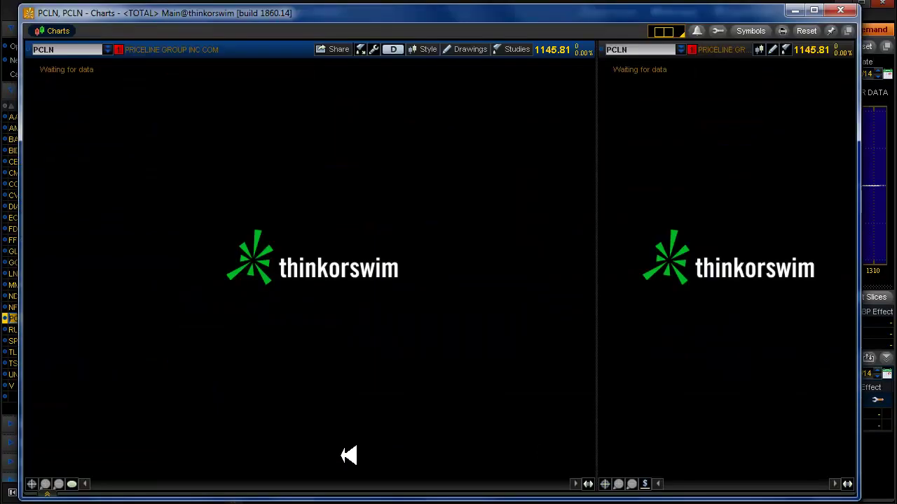
pyautogui.click(406, 321)
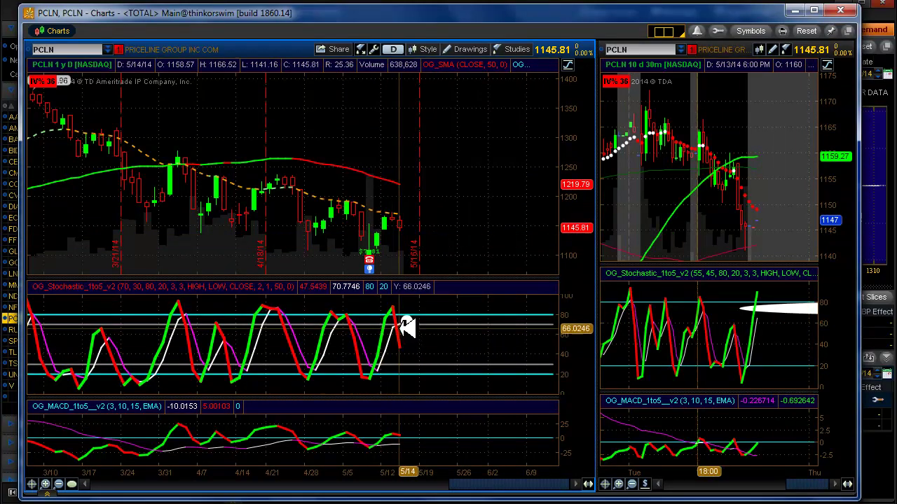
pyautogui.moveTo(412, 321)
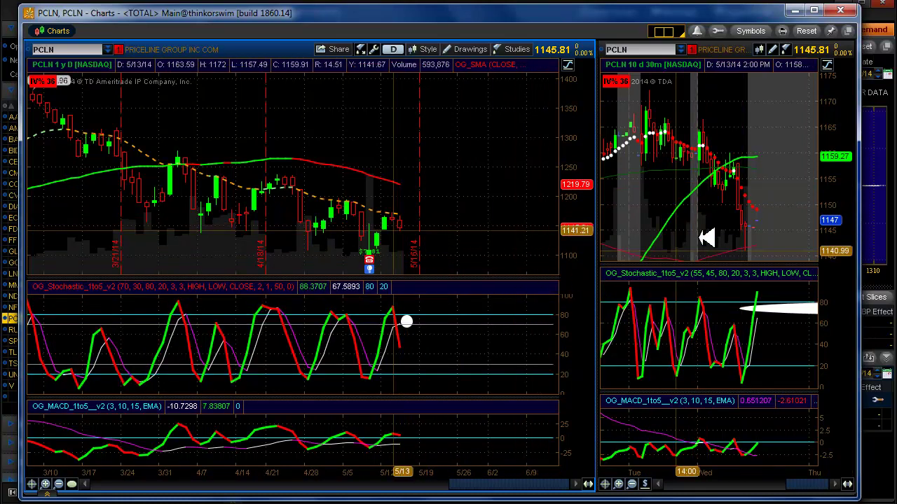
pyautogui.hotkey('alt', 'Tab')
pyautogui.hotkey('alt', 'Tab')
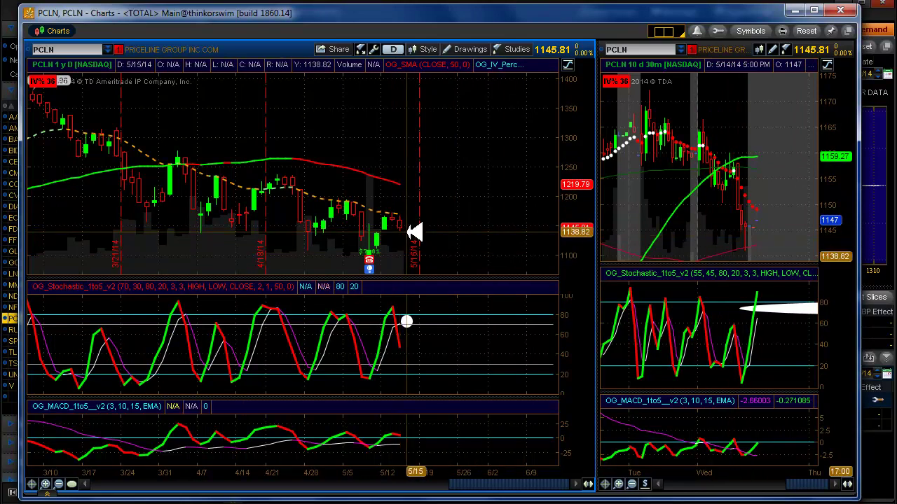
# - Create a PCLN last-price alert at or below 1139.77 from the 30-minute chart, then load RUT
pyautogui.rightClick(753, 256)
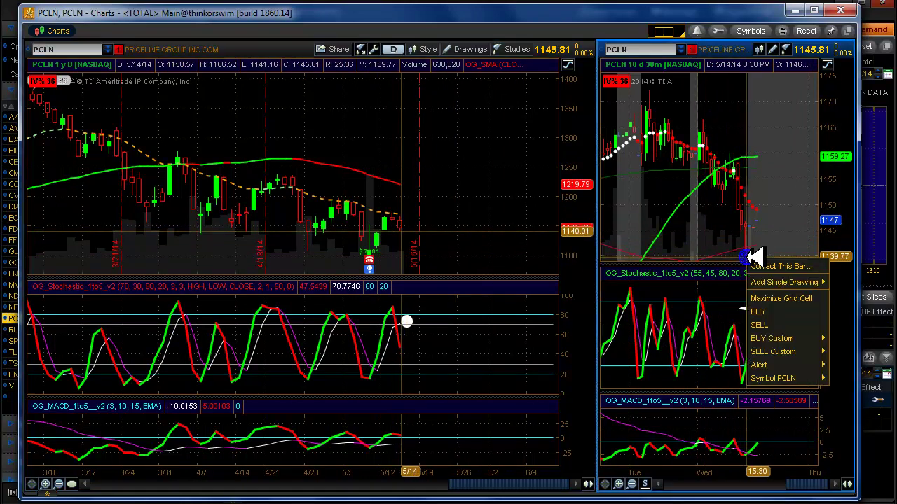
pyautogui.moveTo(778, 363)
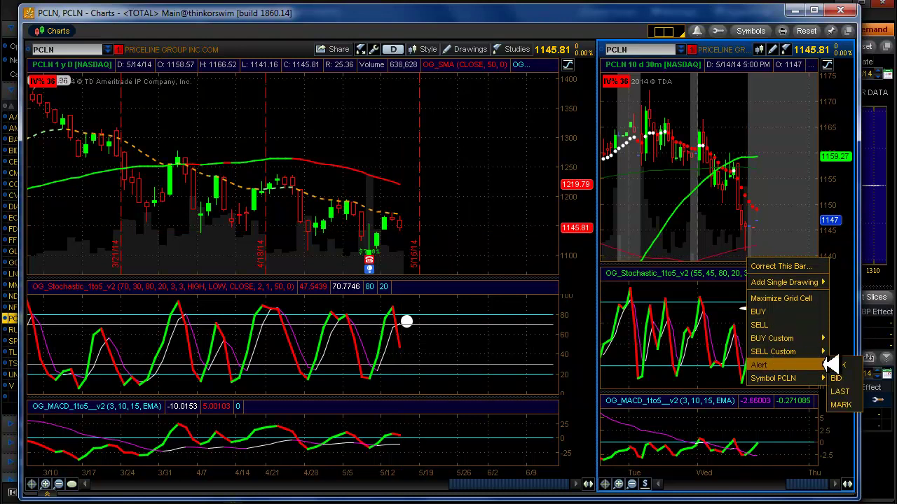
pyautogui.click(849, 391)
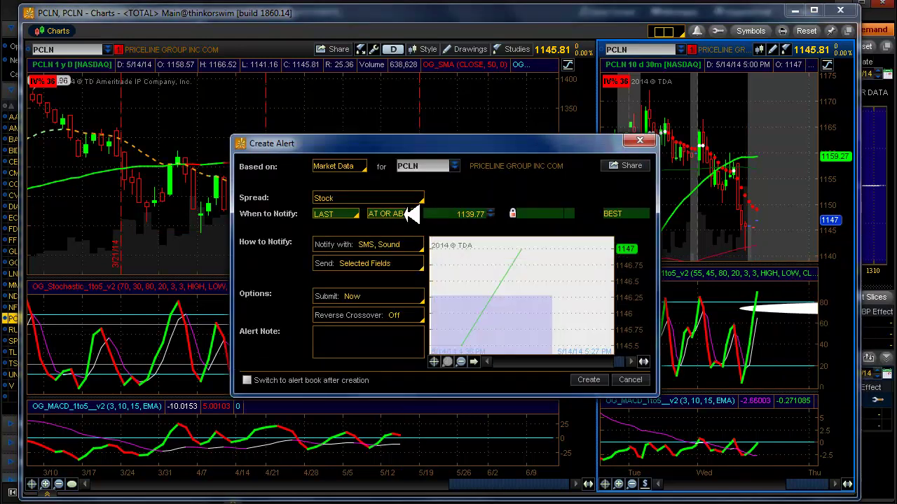
pyautogui.click(412, 214)
pyautogui.click(393, 236)
pyautogui.click(587, 380)
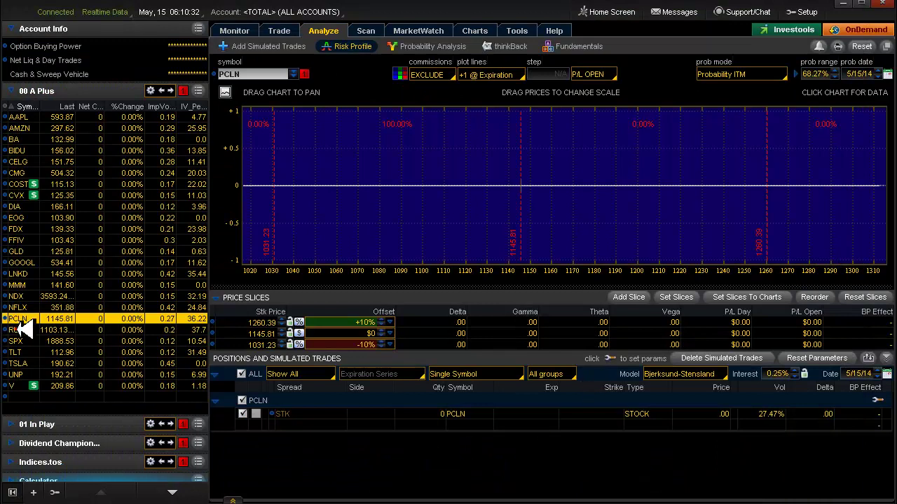
pyautogui.click(21, 329)
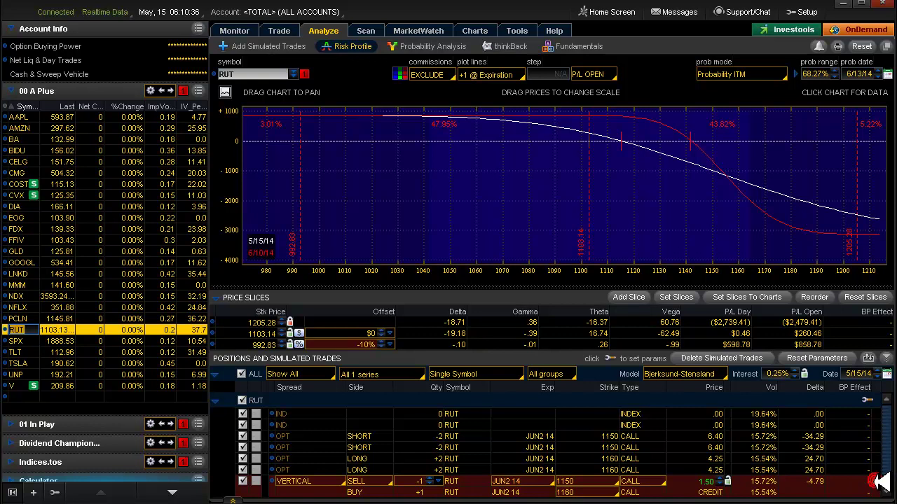
# - Delete the simulated 1150/1160 call vertical, then compare the RUT charts with its risk profile
pyautogui.click(877, 481)
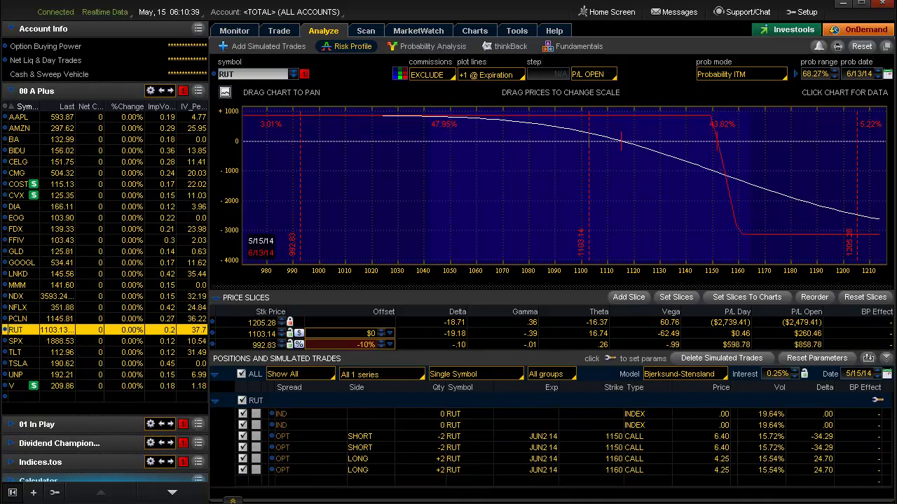
pyautogui.hotkey('alt', 'Tab')
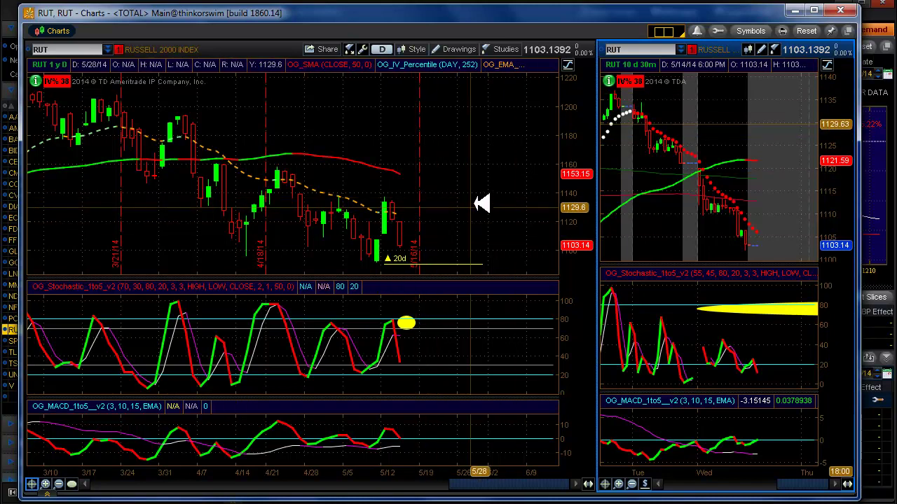
pyautogui.hotkey('alt', 'Tab')
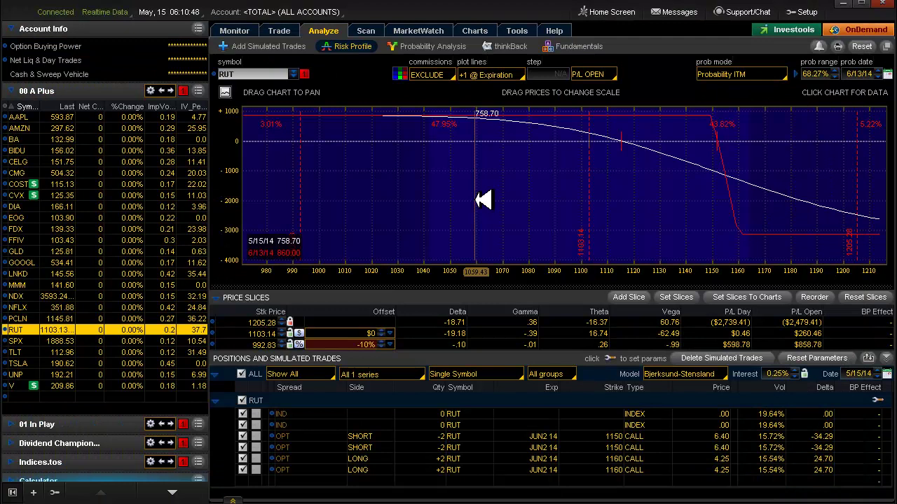
pyautogui.hotkey('alt', 'Tab')
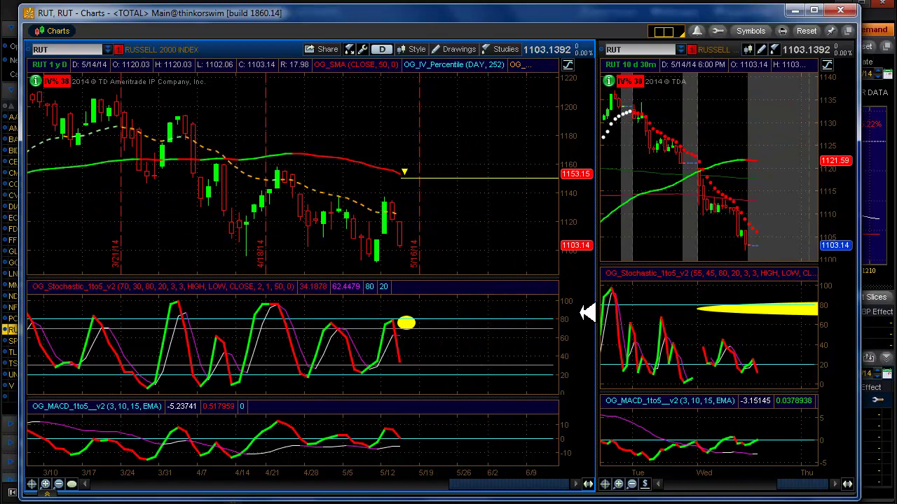
pyautogui.hotkey('alt', 'Tab')
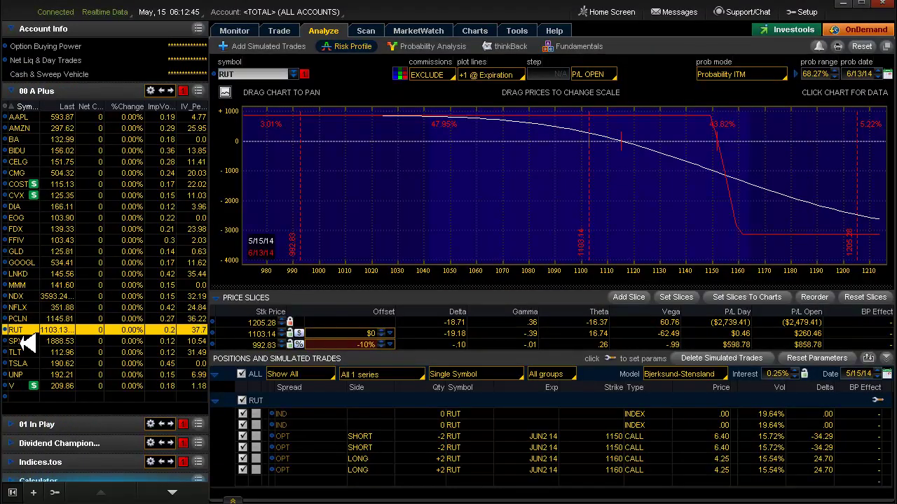
# - Review the SPX risk profile and its charts
pyautogui.click(27, 341)
pyautogui.hotkey('alt', 'Tab')
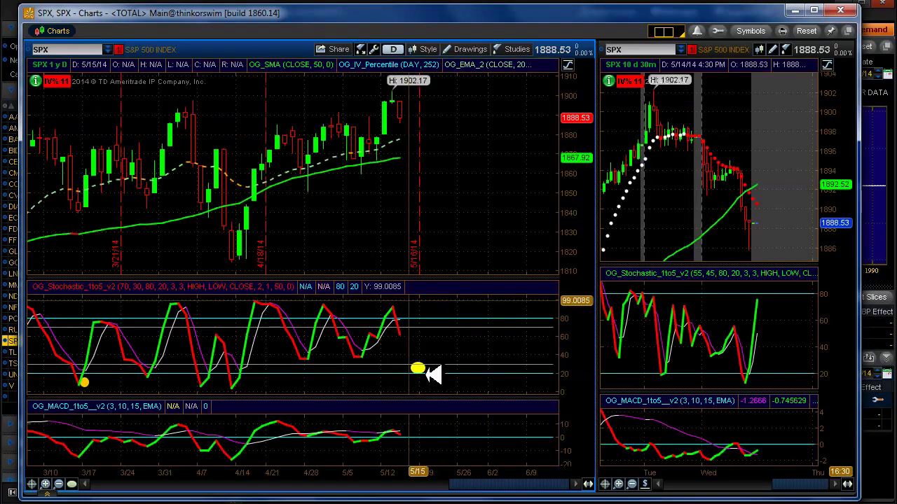
pyautogui.hotkey('alt', 'Tab')
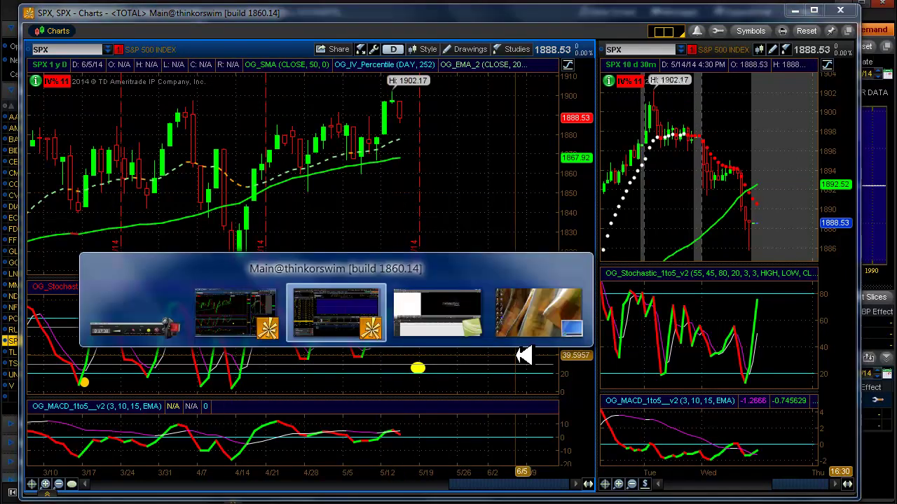
# - Load TLT's put positions and open the properties of the daily chart's horizontal price line
pyautogui.click(28, 351)
pyautogui.hotkey('alt', 'Tab')
pyautogui.click(433, 473)
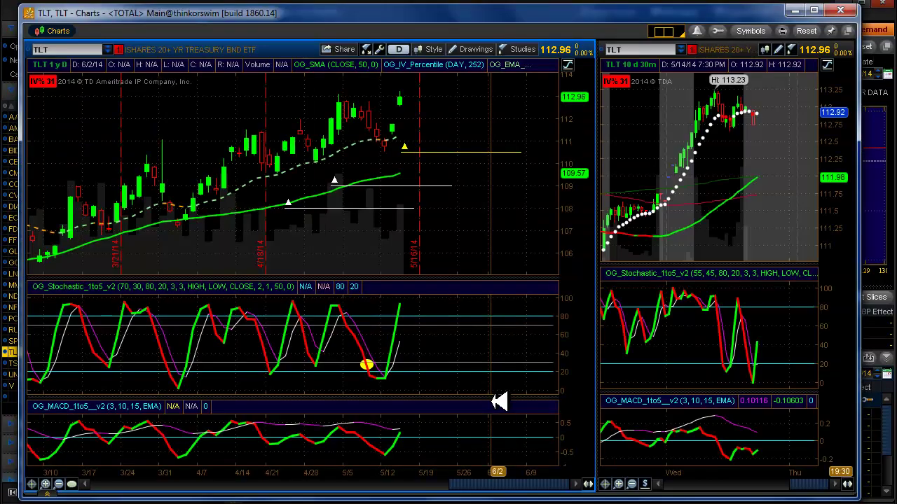
pyautogui.rightClick(406, 186)
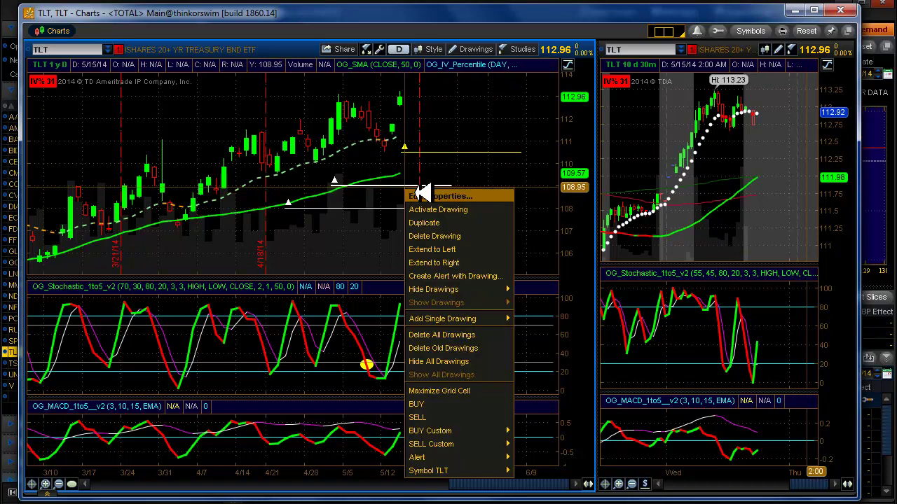
pyautogui.click(422, 195)
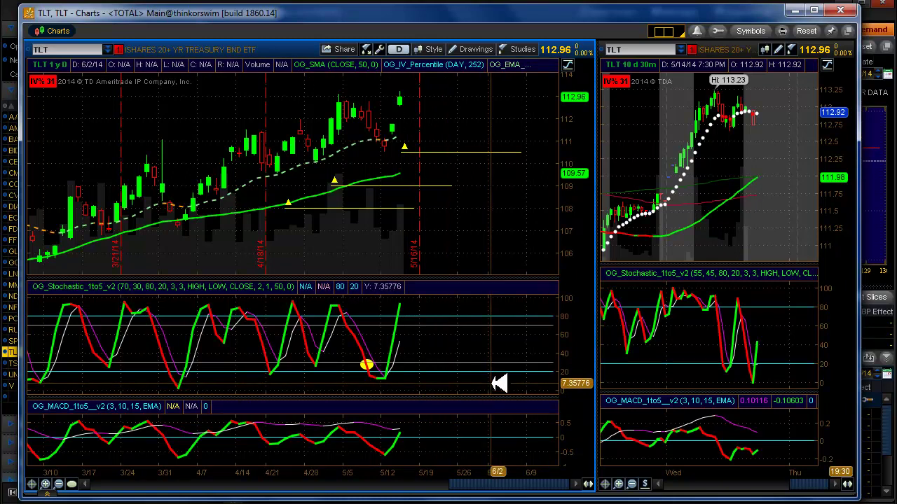
pyautogui.hotkey('alt', 'Tab')
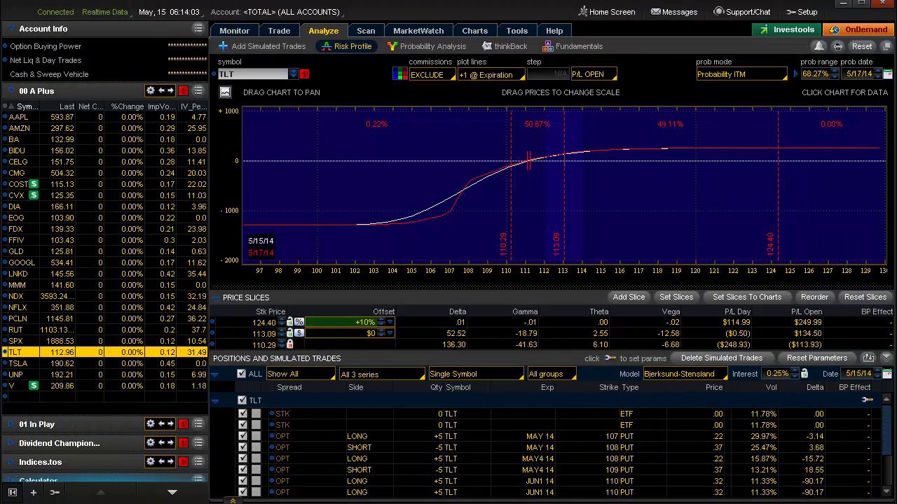
# - Review the TSLA risk profile and its charts
pyautogui.click(28, 363)
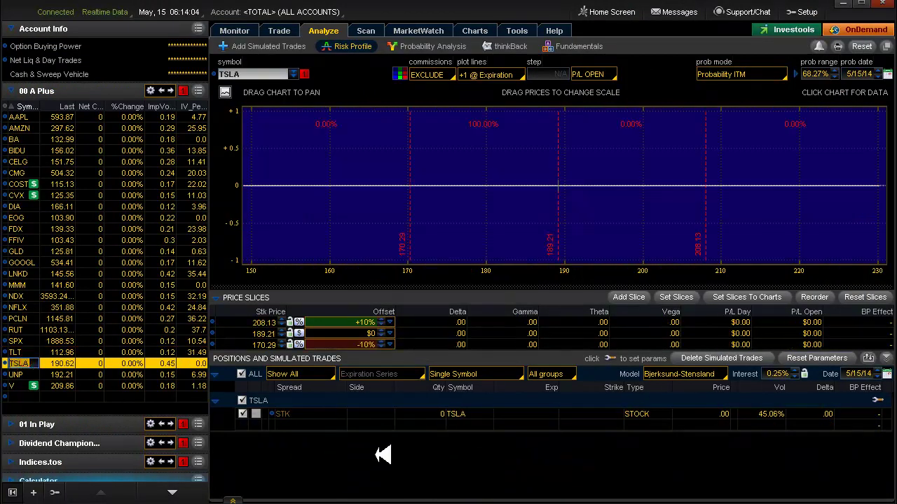
pyautogui.hotkey('alt', 'Tab')
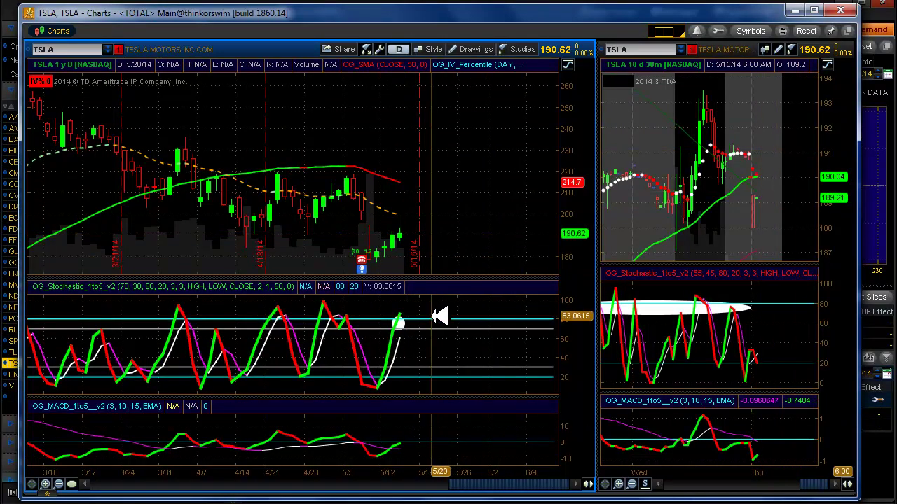
pyautogui.hotkey('alt', 'Tab')
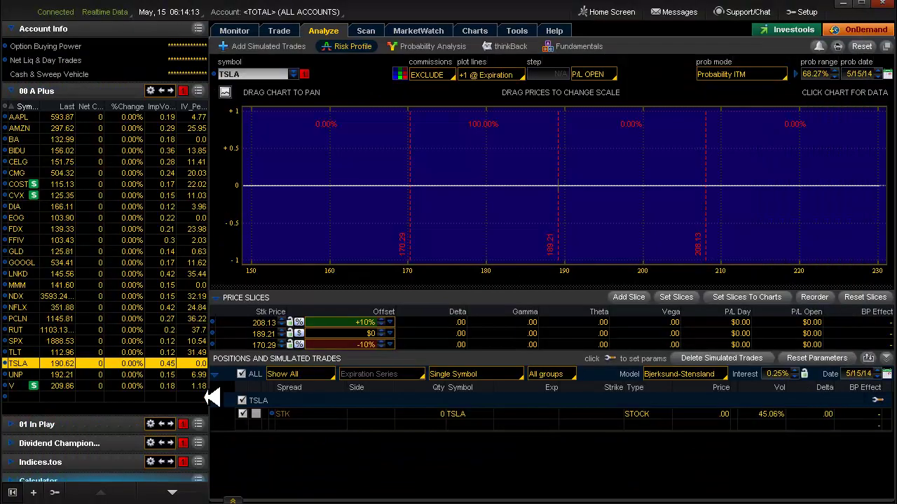
# - Check the UNP put position's risk profile and charts, then load V at 209.86
pyautogui.click(28, 374)
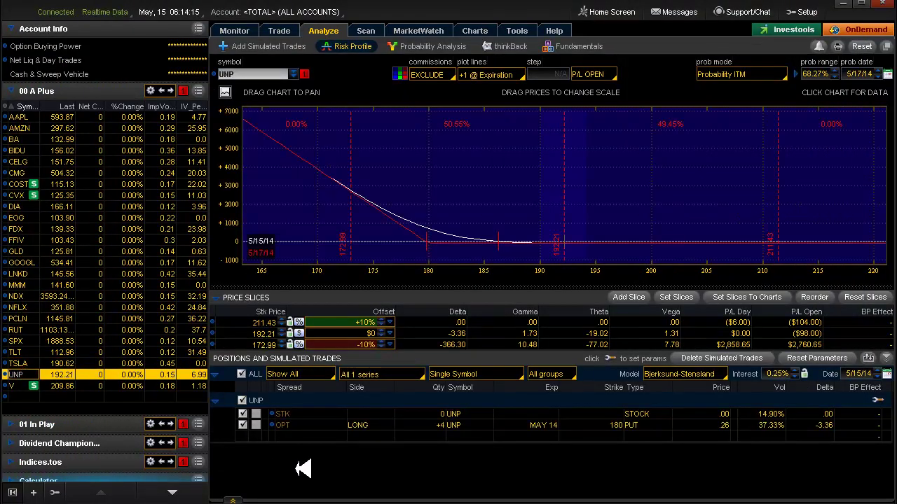
pyautogui.hotkey('alt', 'Tab')
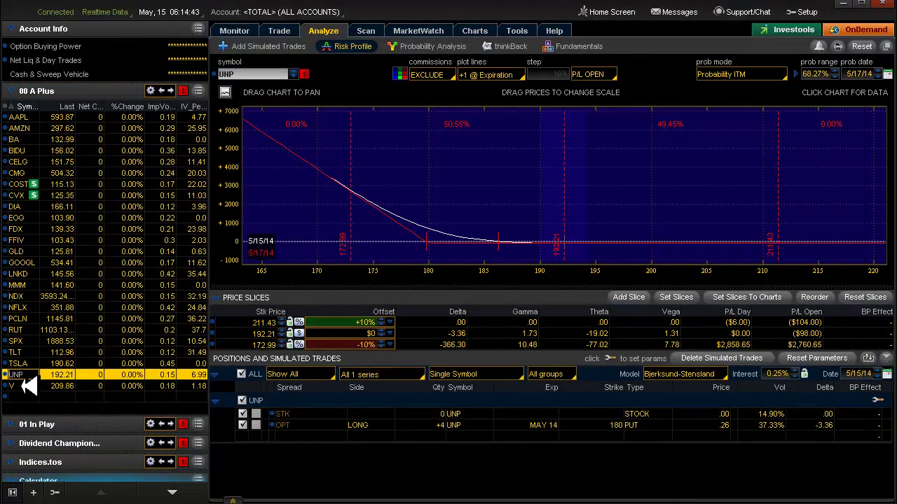
pyautogui.click(27, 386)
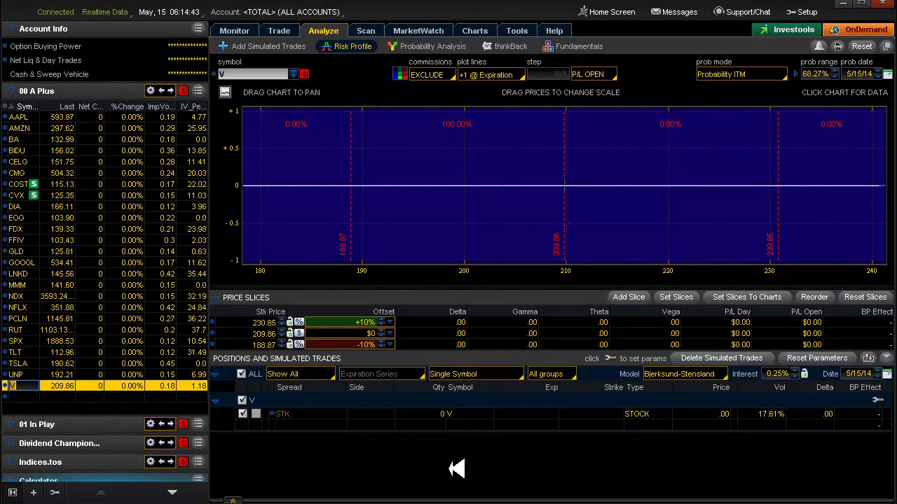
pyautogui.hotkey('alt', 'Tab')
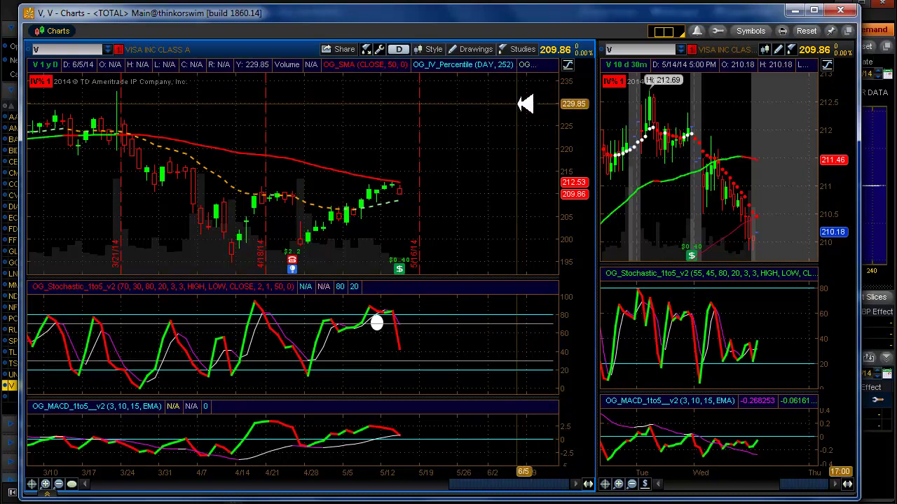
pyautogui.hotkey('alt', 'Tab')
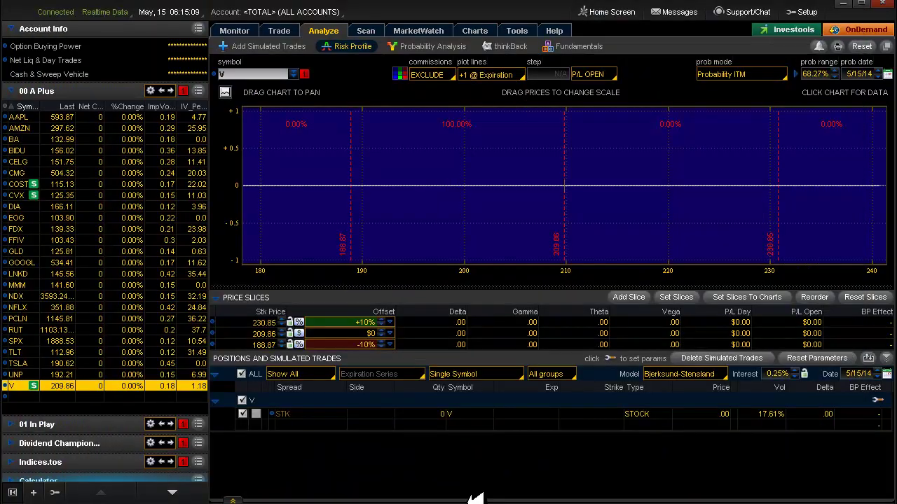
# - Scroll the Position Statement to the IRA verticals showing $316.50 open P/L
pyautogui.click(235, 31)
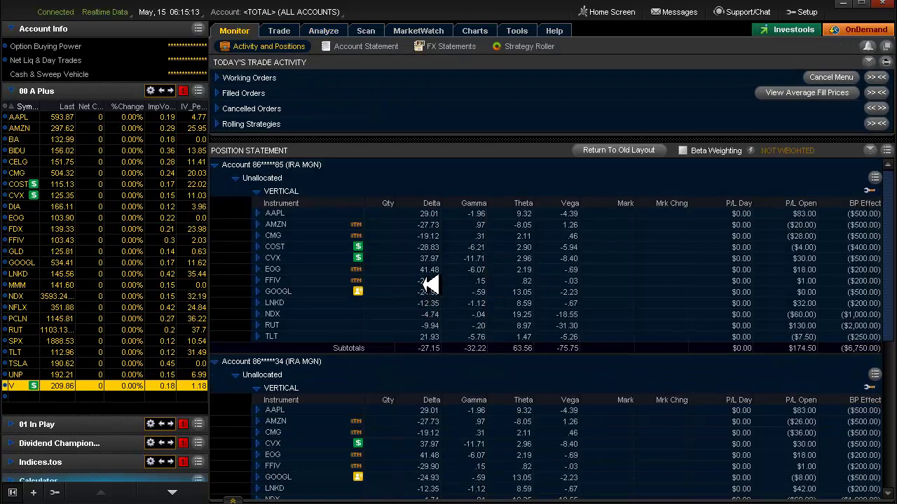
pyautogui.scroll(-1, 427, 269)
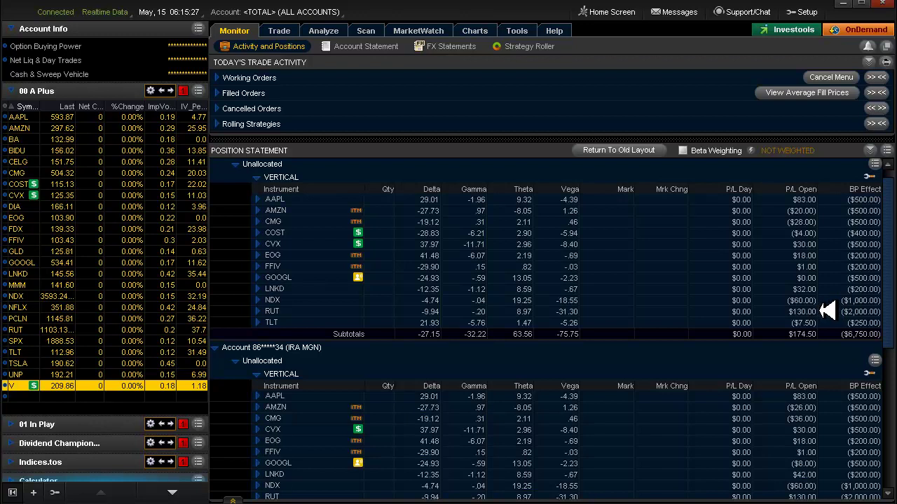
pyautogui.scroll(-3, 835, 401)
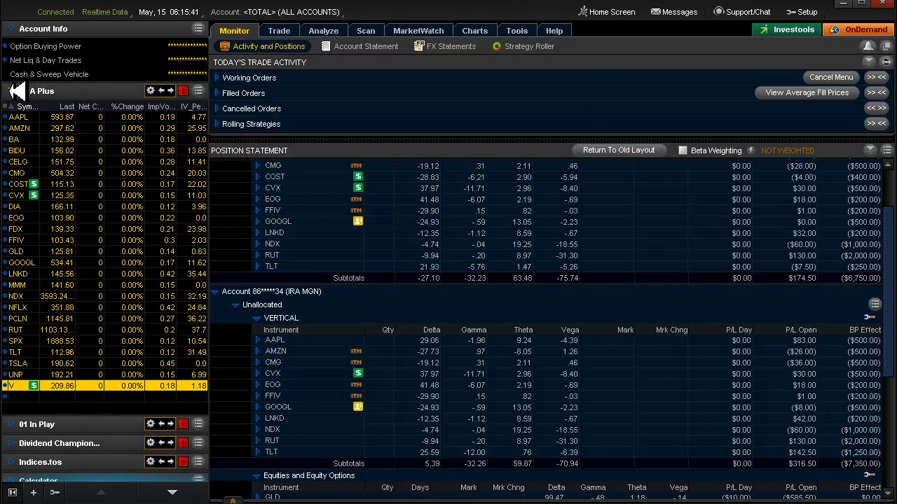
# - Collapse 00 A Plus, expand Indices.tos, and return to the VISA charts at 209.86
pyautogui.click(11, 90)
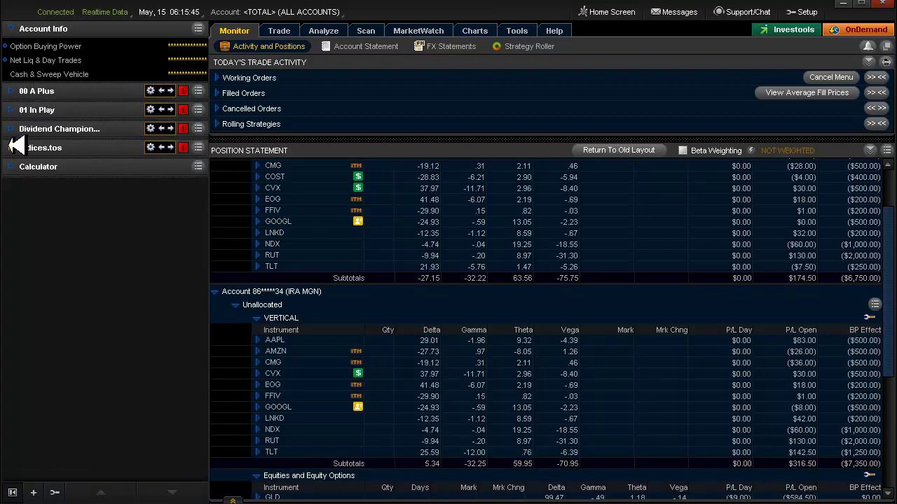
pyautogui.click(11, 147)
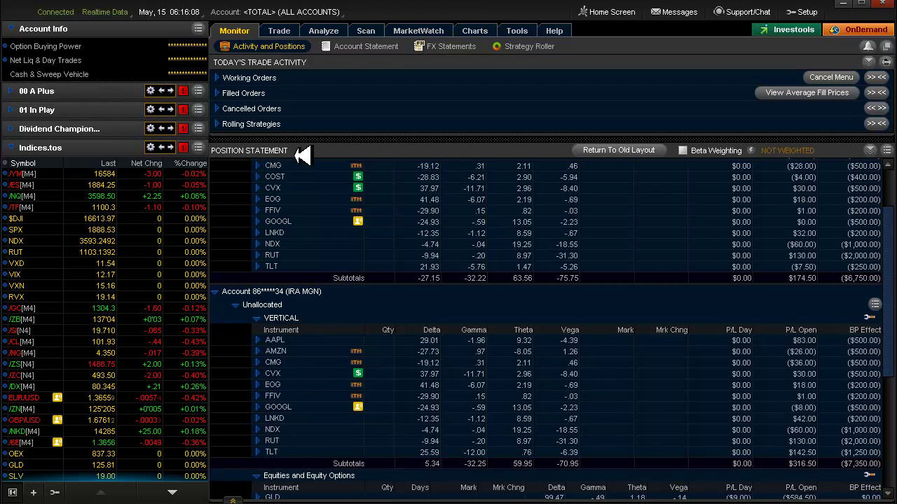
pyautogui.hotkey('alt', 'Tab')
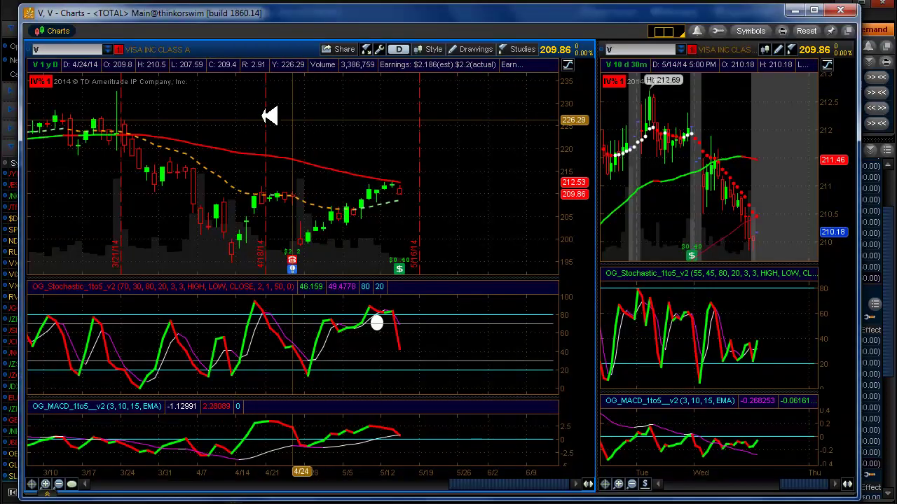
# - Enter AAPL as the chart symbol so both panes show AAPL at 593.87
pyautogui.click(85, 48)
pyautogui.write('AAPL')
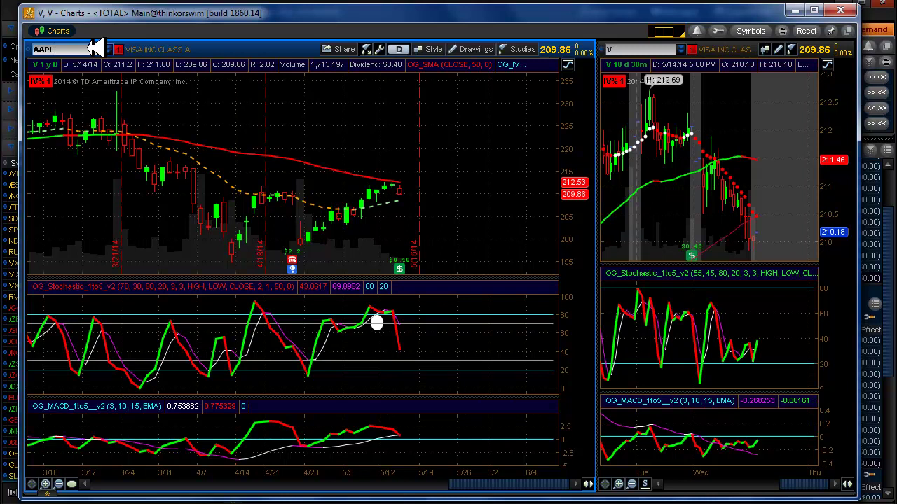
pyautogui.press('Return')
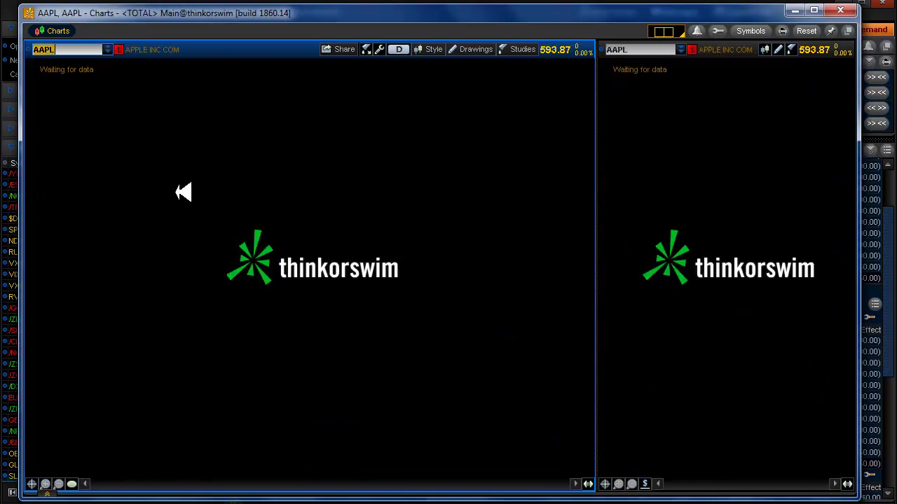